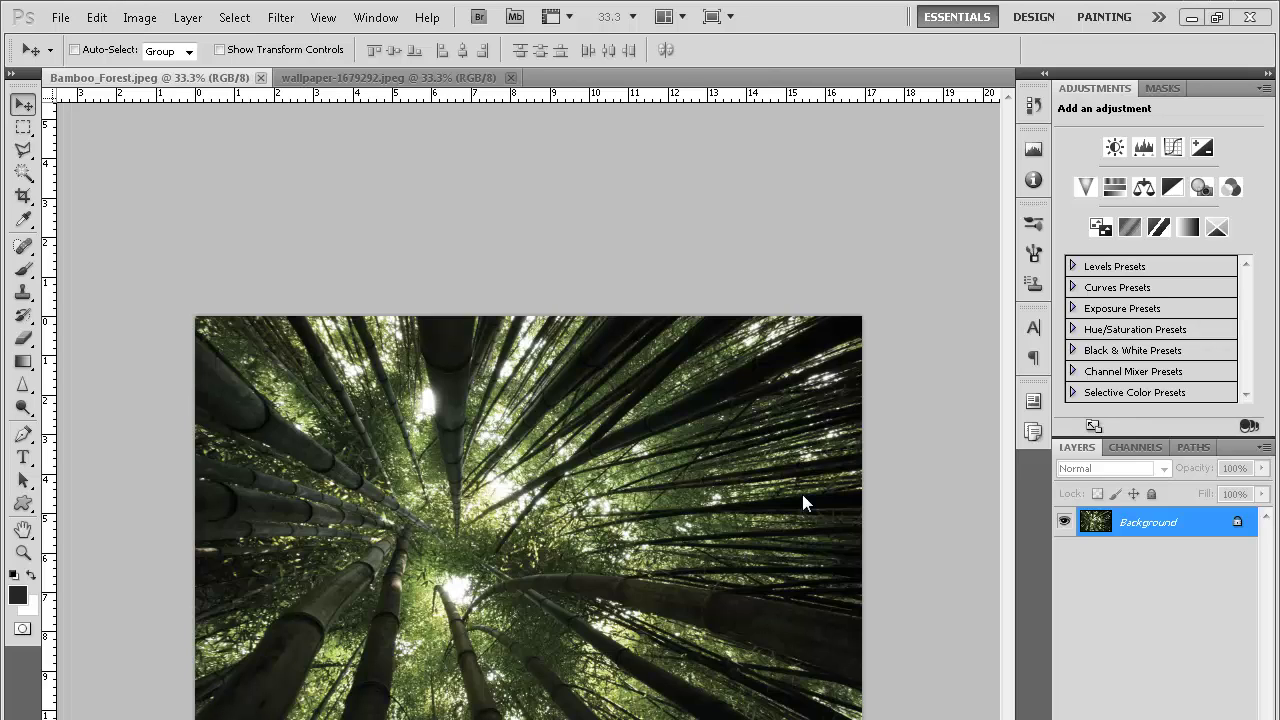
# Compare the two photos, then convert the bamboo photo's Background layer to a smart object.
pyautogui.click(437, 79)
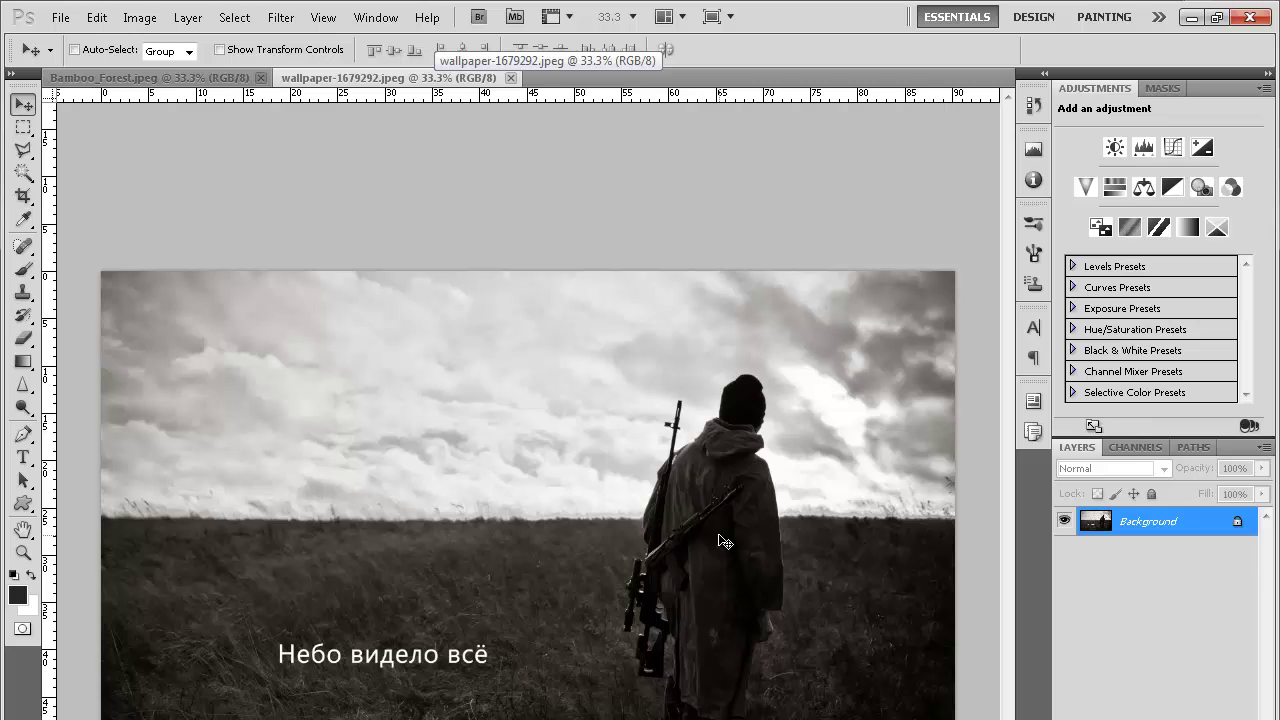
pyautogui.click(195, 78)
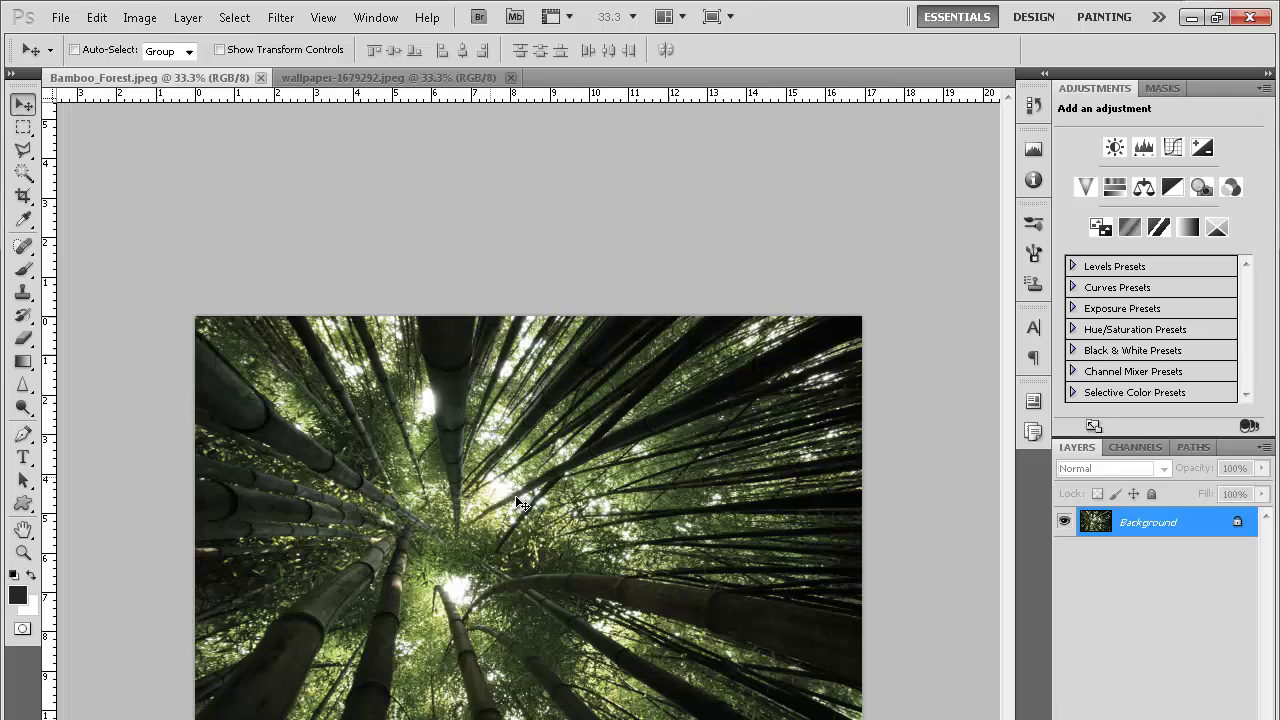
pyautogui.rightClick(1189, 523)
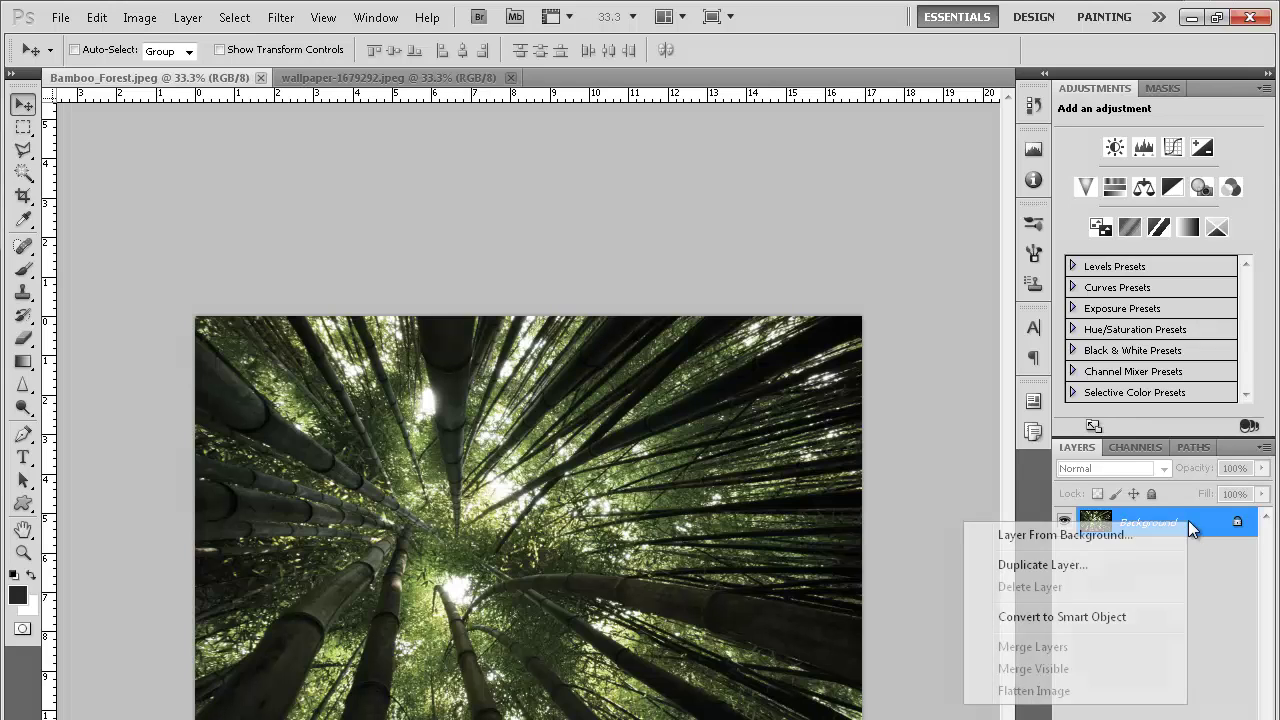
pyautogui.click(1084, 618)
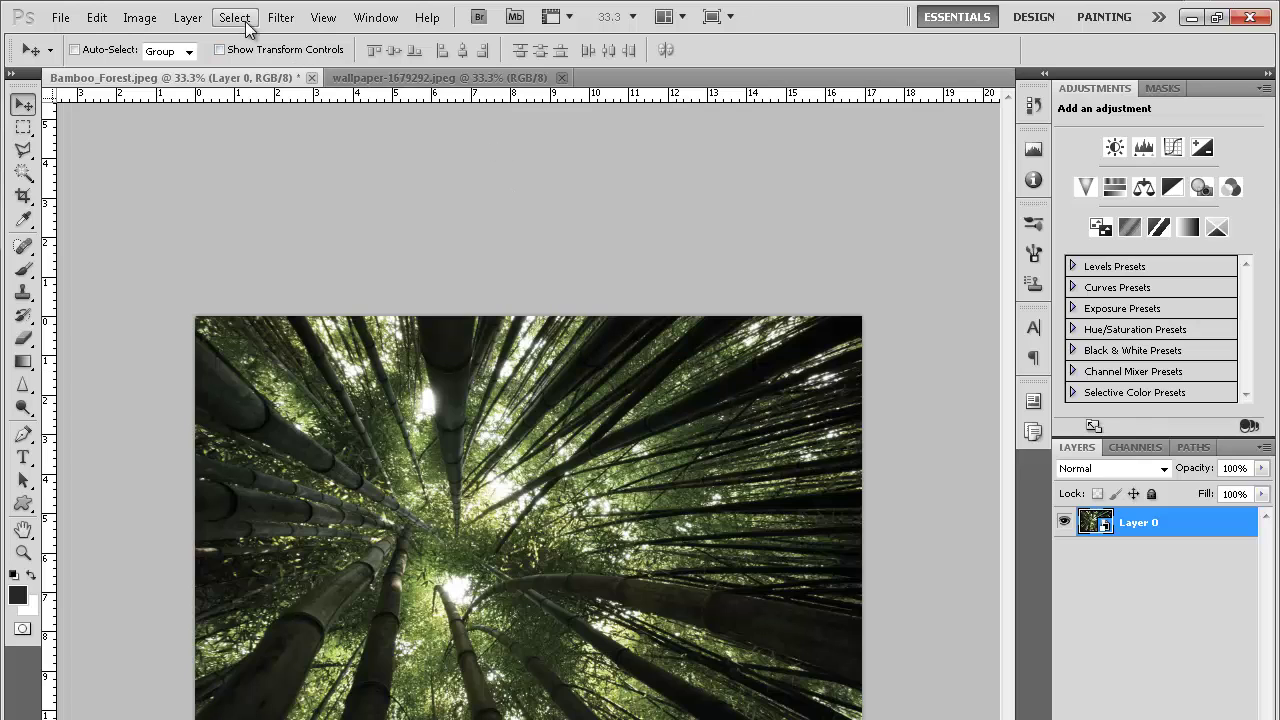
# Apply a Gaussian Blur smart filter with a radius of about 38.3 pixels.
pyautogui.click(292, 20)
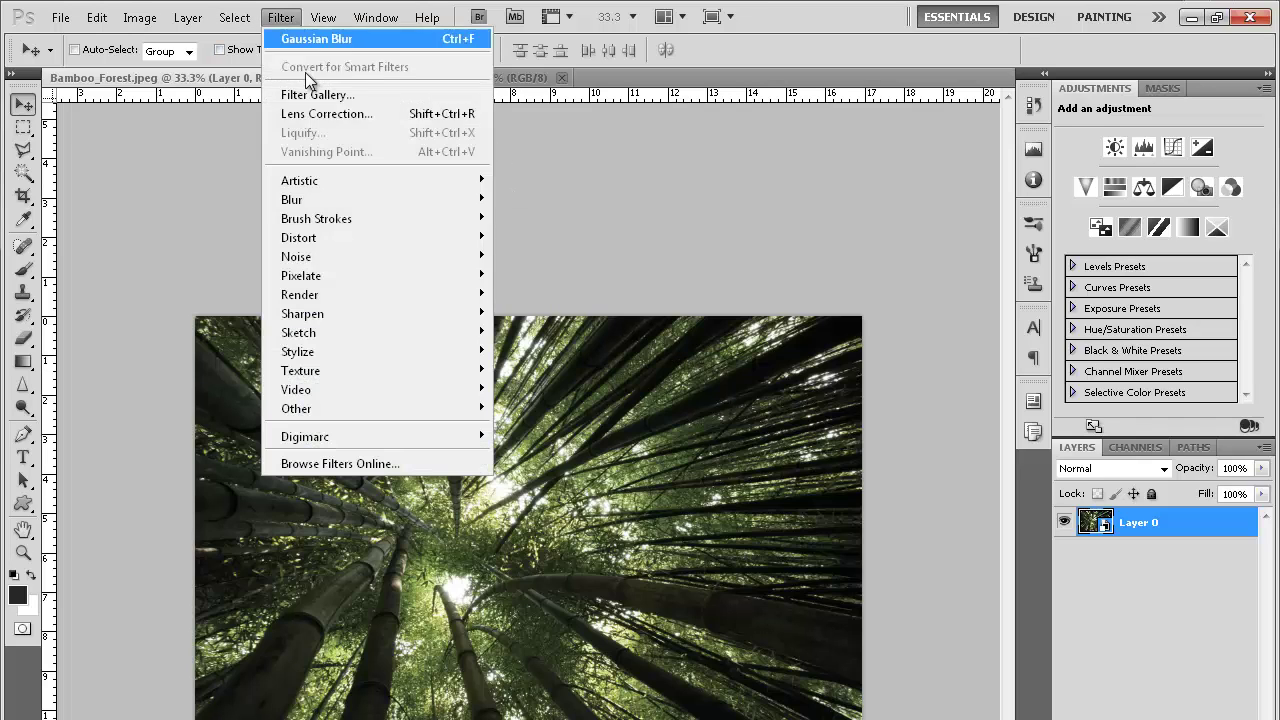
pyautogui.moveTo(372, 199)
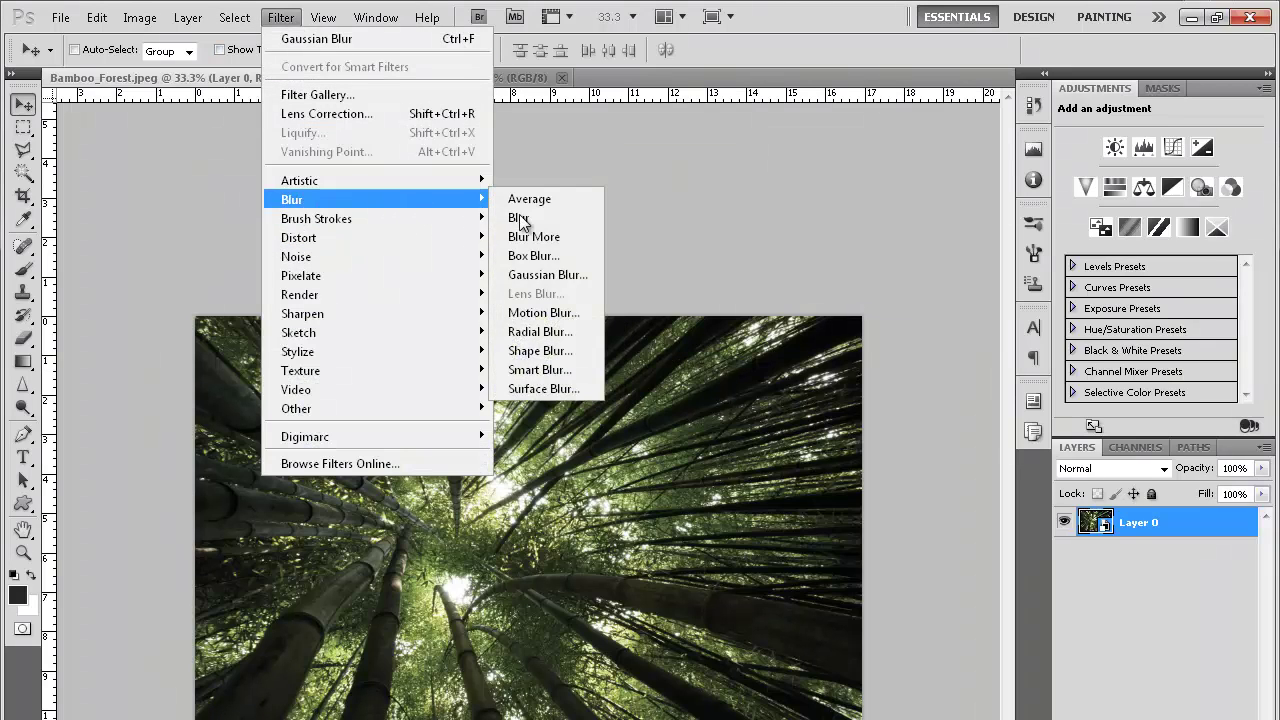
pyautogui.click(553, 276)
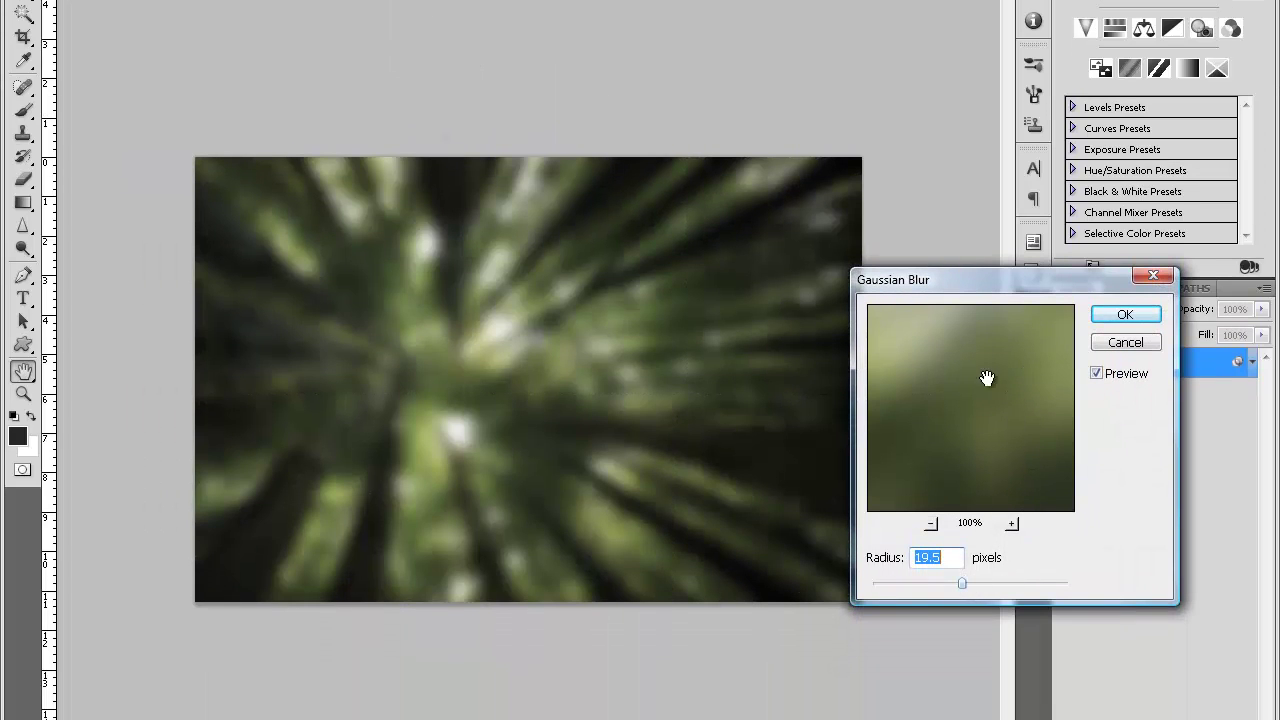
pyautogui.moveTo(975, 282); pyautogui.dragTo(1023, 220)
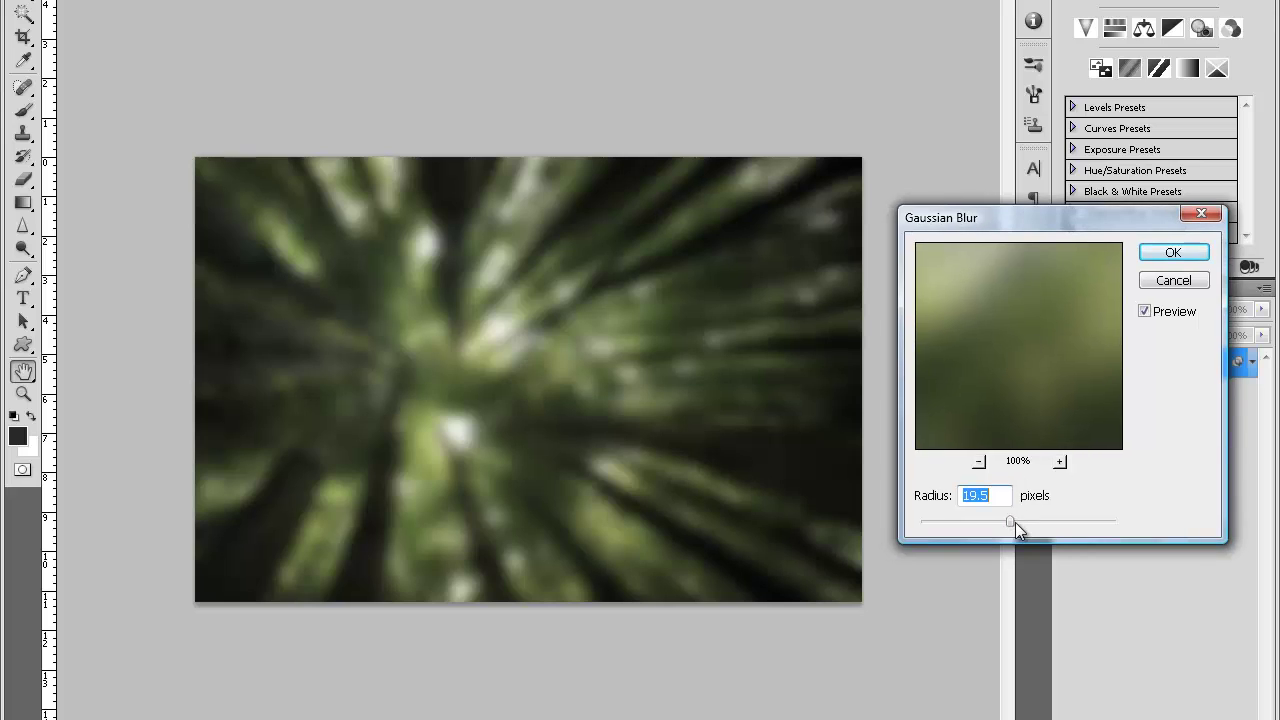
pyautogui.moveTo(1012, 522); pyautogui.dragTo(1030, 519)
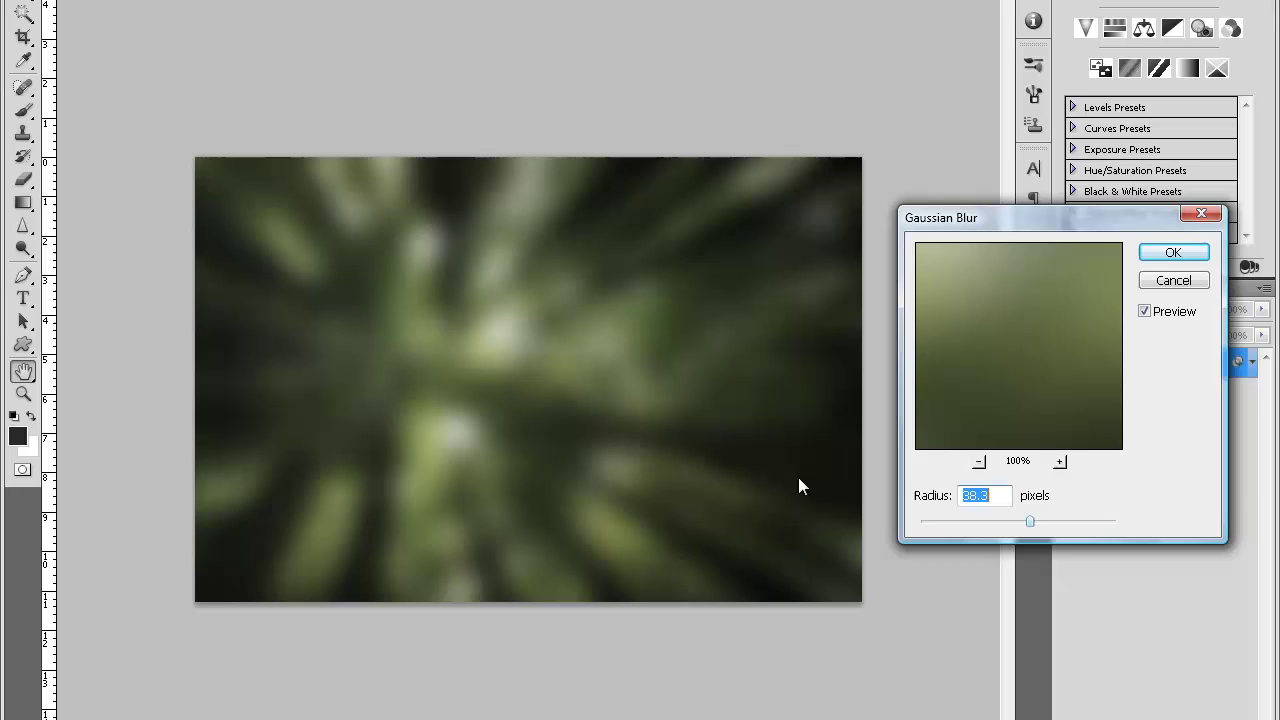
pyautogui.click(1174, 253)
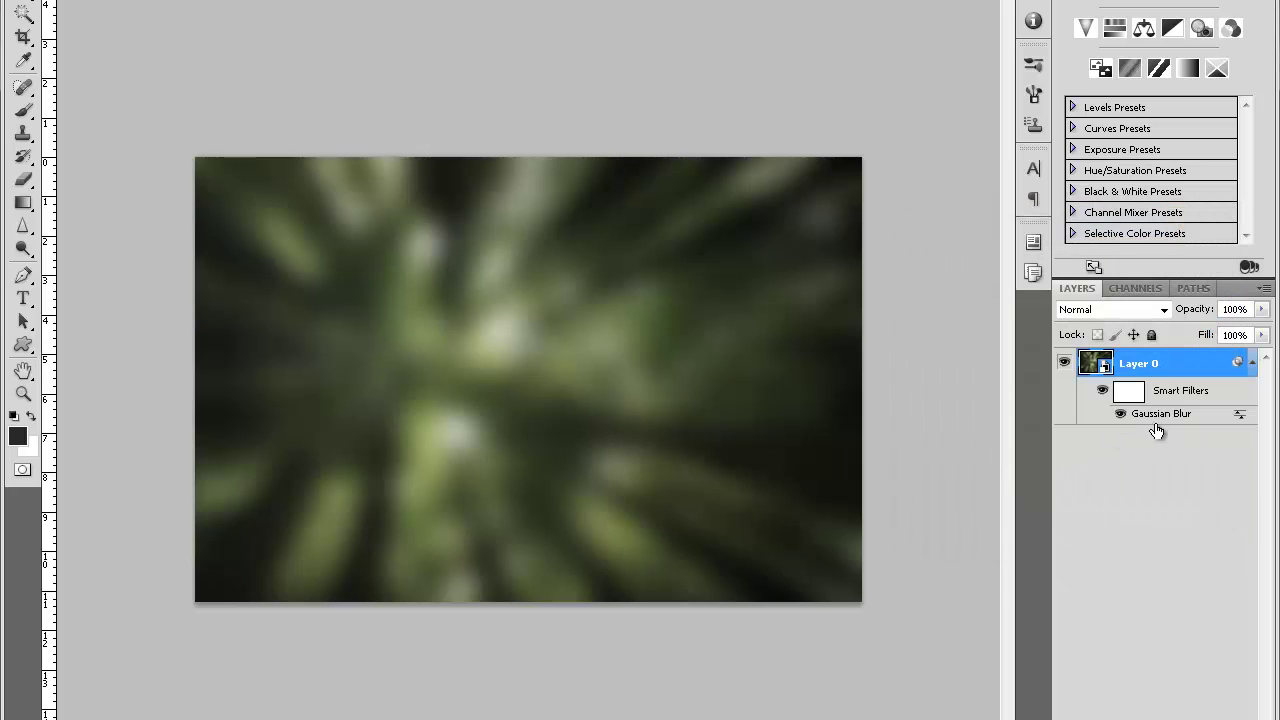
# Set the bamboo photo's Gaussian Blur filter blending to Screen mode at 83% opacity.
pyautogui.click(1242, 414)
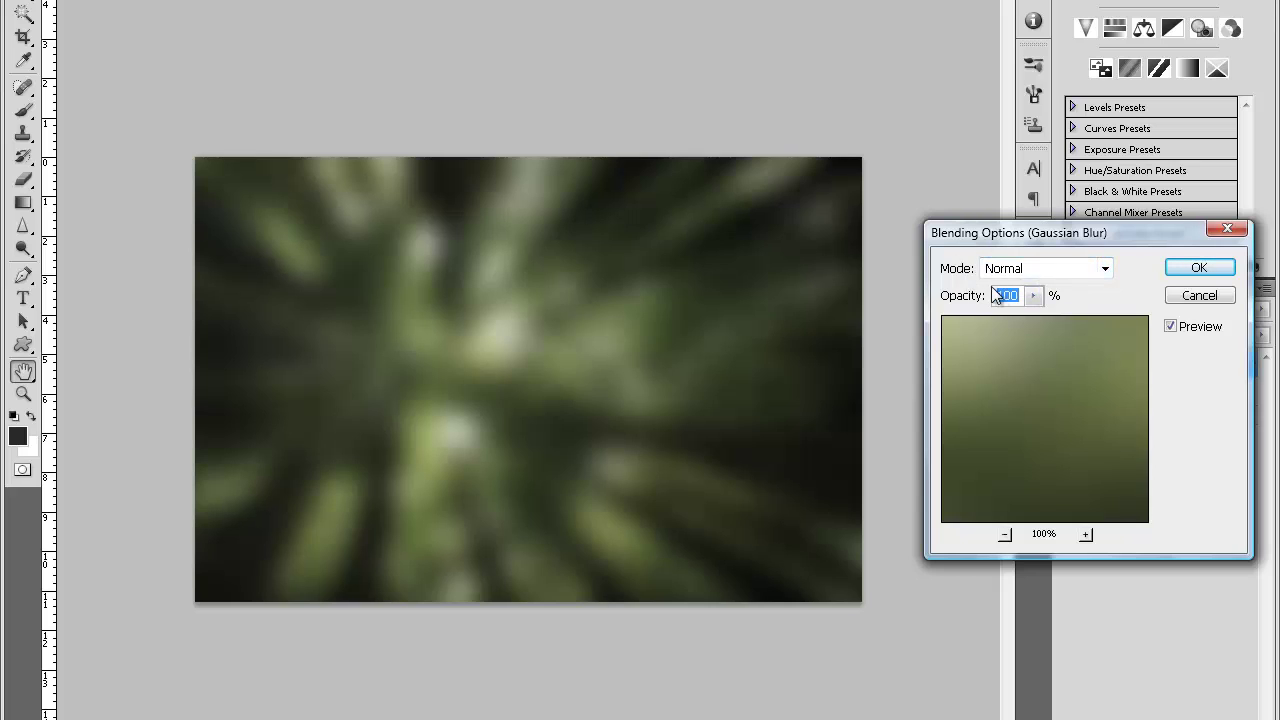
pyautogui.click(1104, 270)
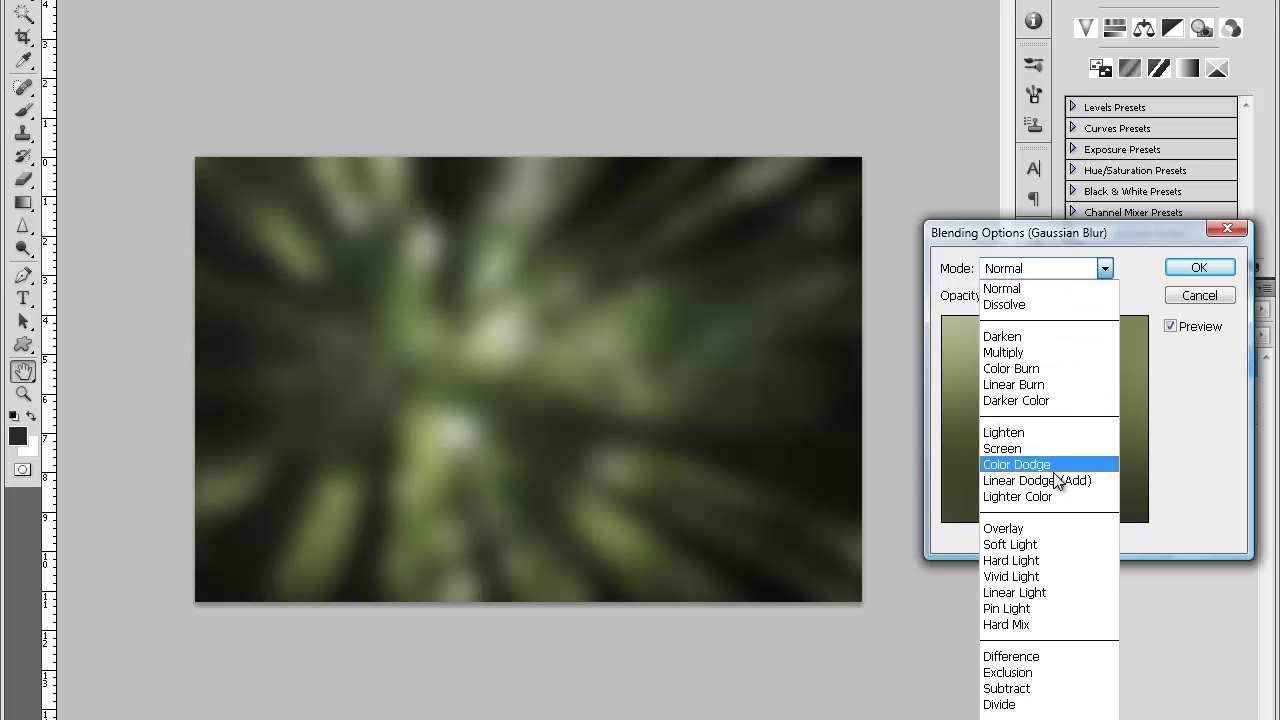
pyautogui.click(1052, 445)
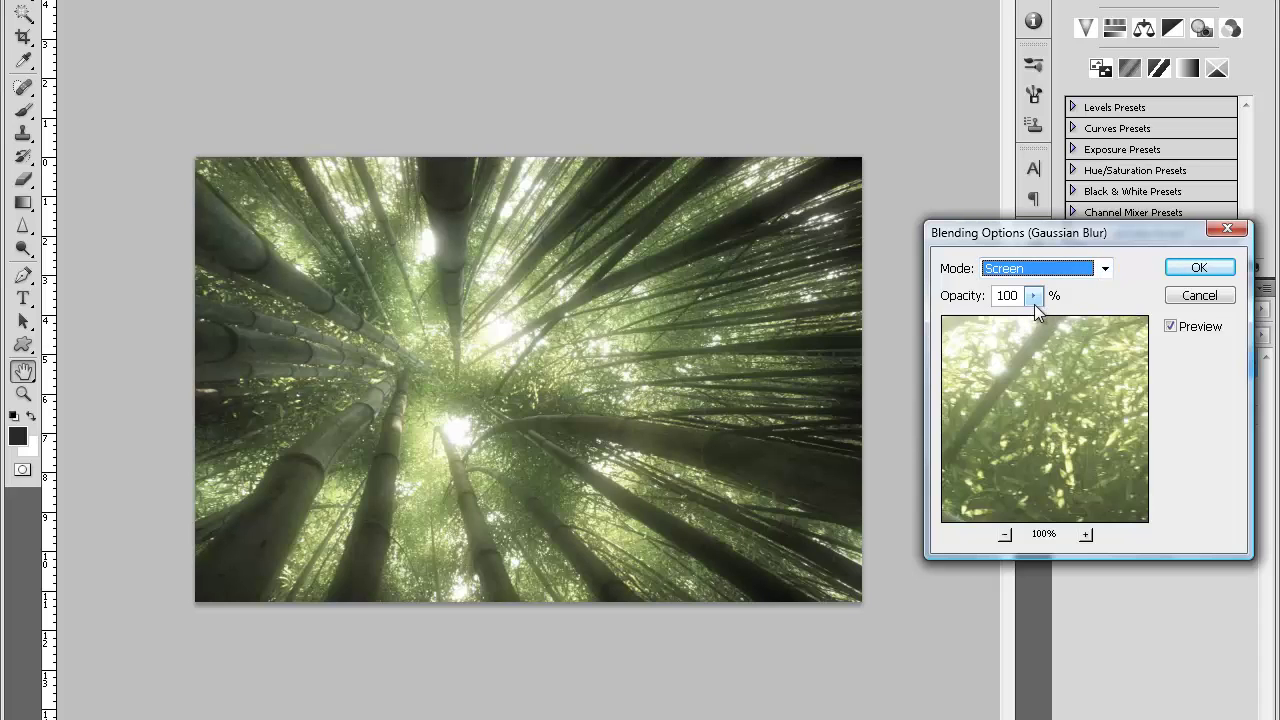
pyautogui.moveTo(1034, 297); pyautogui.dragTo(1021, 320)
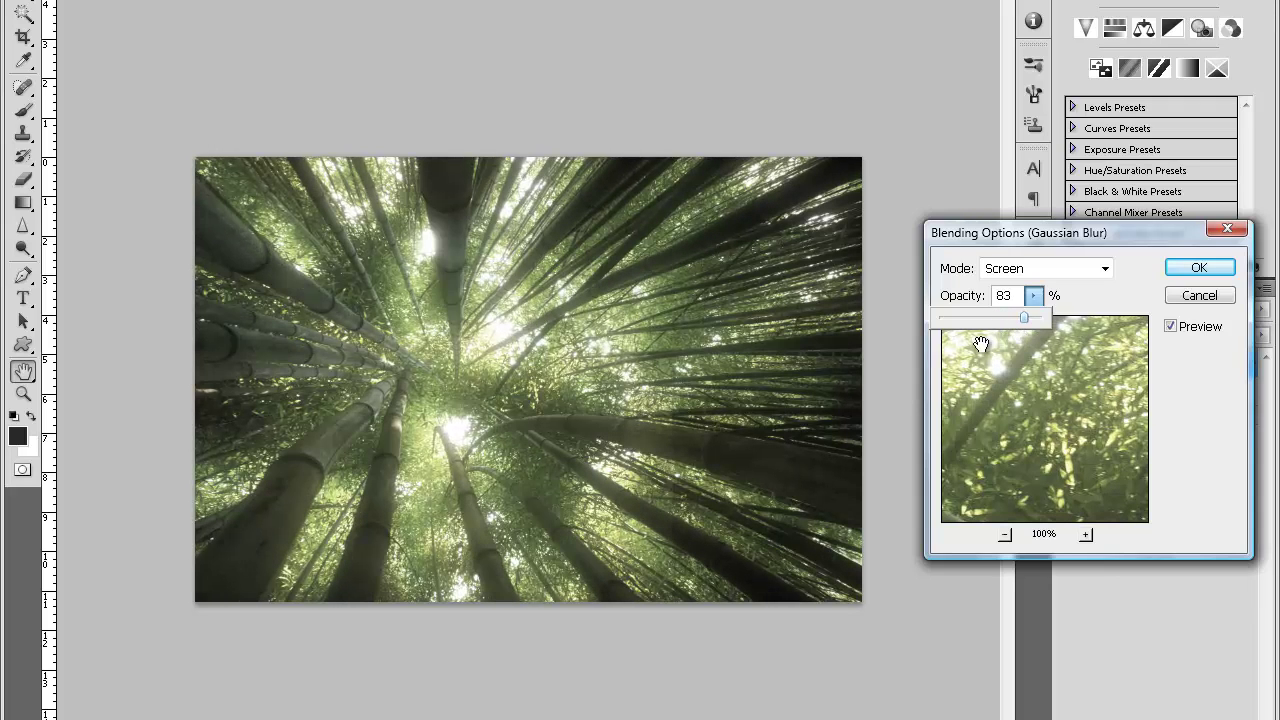
# Confirm the Screen blur blending, then add a Gradient Map adjustment blended as Overlay.
pyautogui.click(1198, 270)
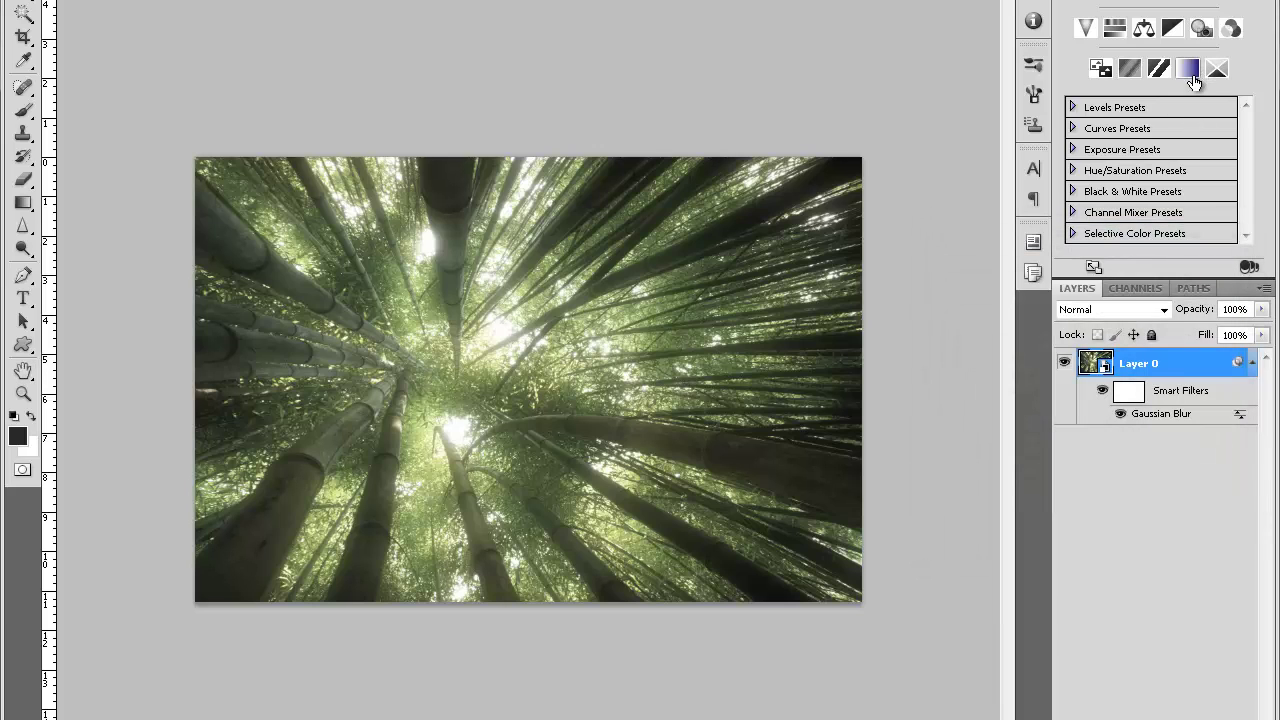
pyautogui.click(1189, 70)
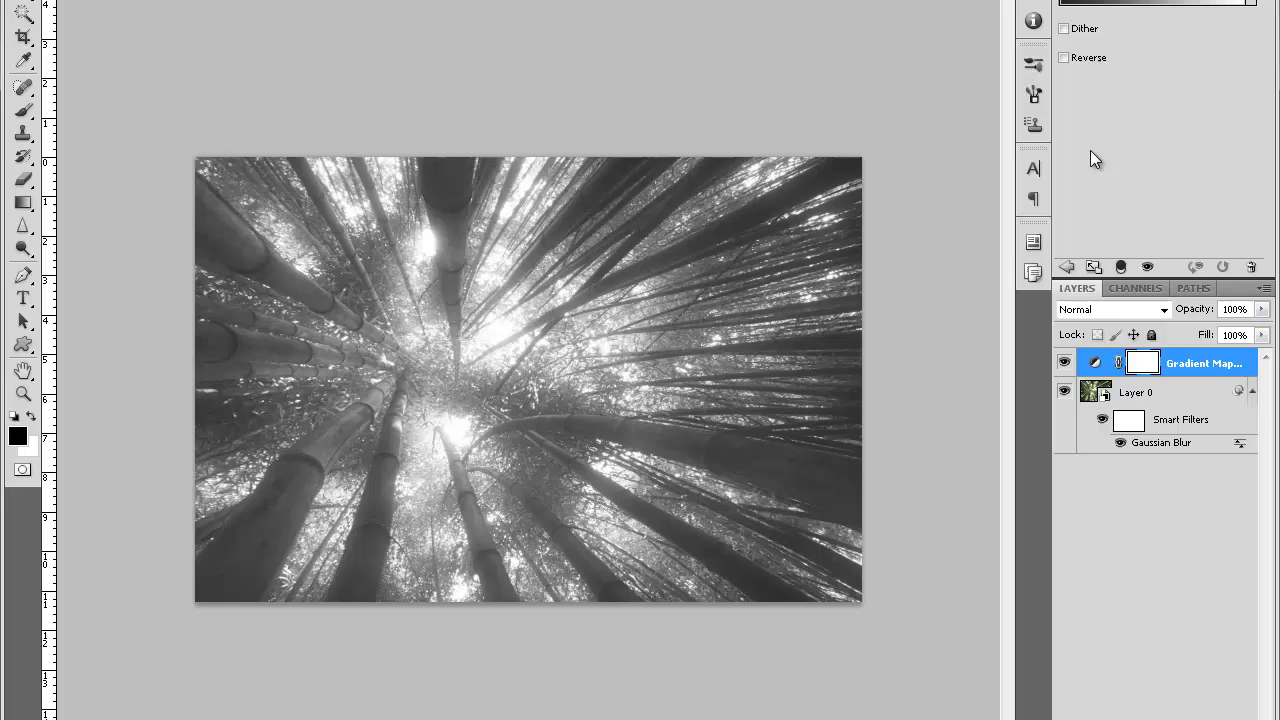
pyautogui.click(1163, 309)
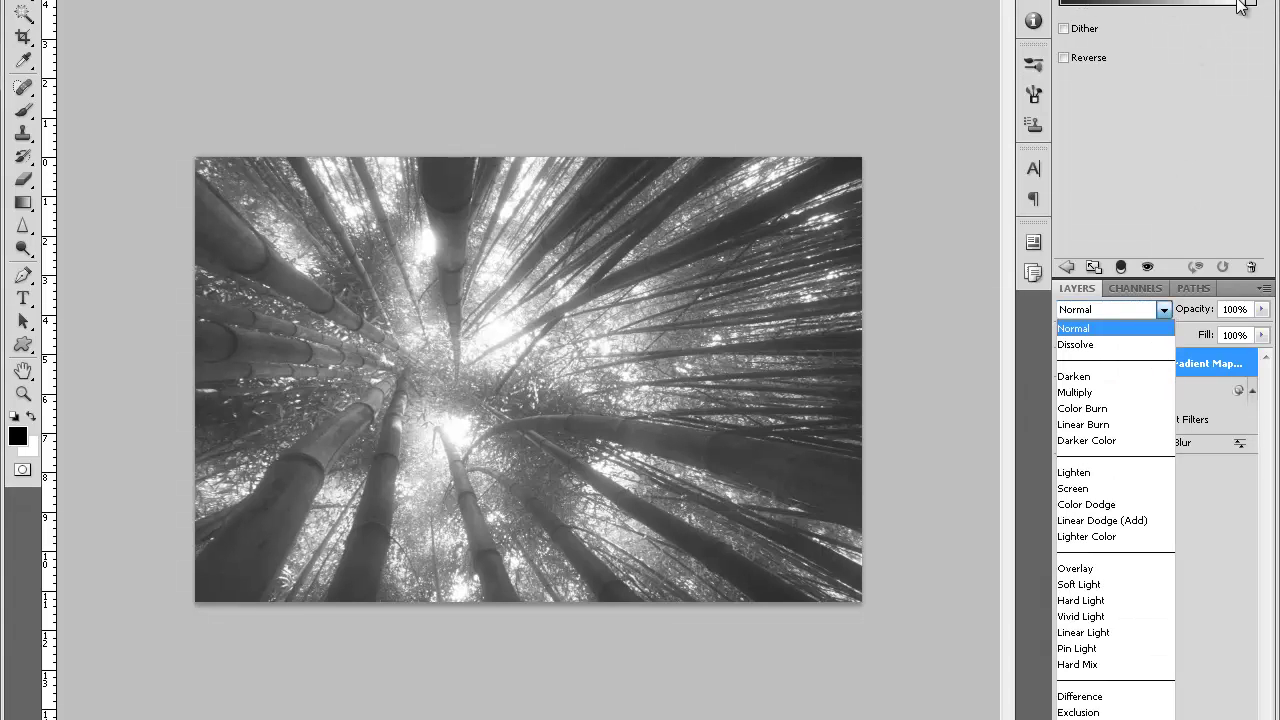
pyautogui.click(1105, 566)
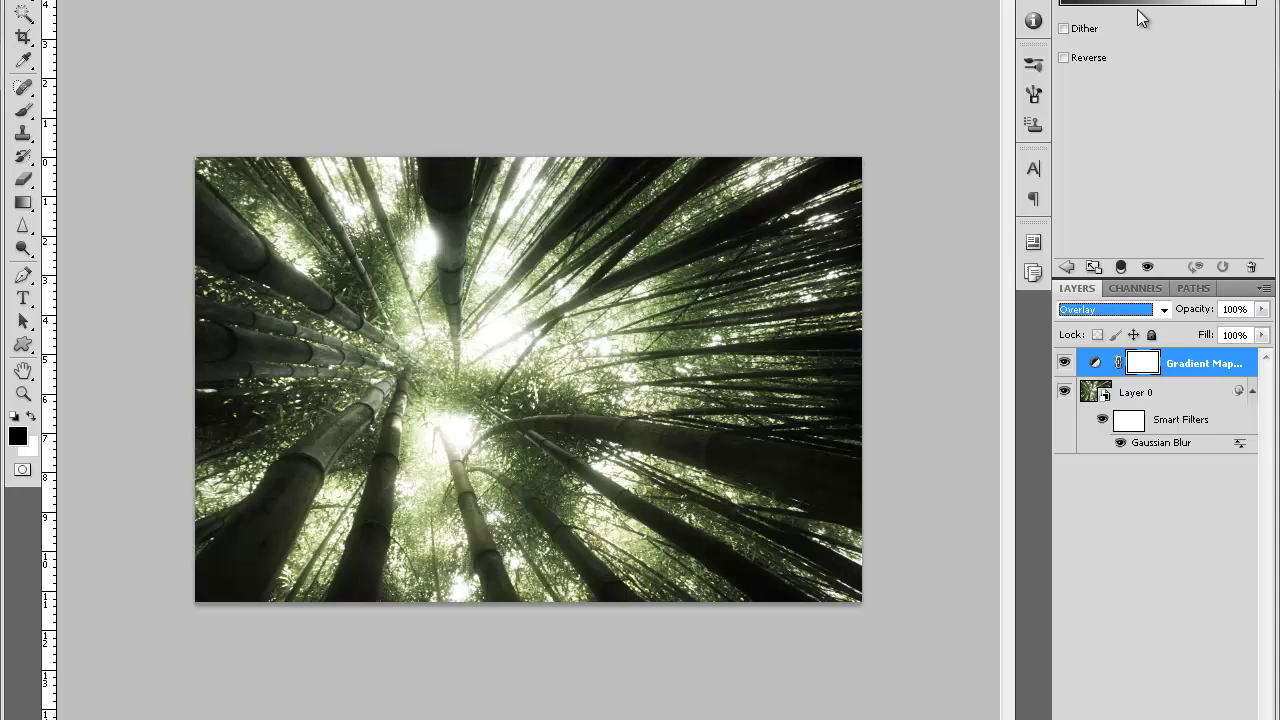
# Make the gradient map black-to-white and lower its layer opacity to about 83%.
pyautogui.click(1140, 3)
pyautogui.click(558, 588)
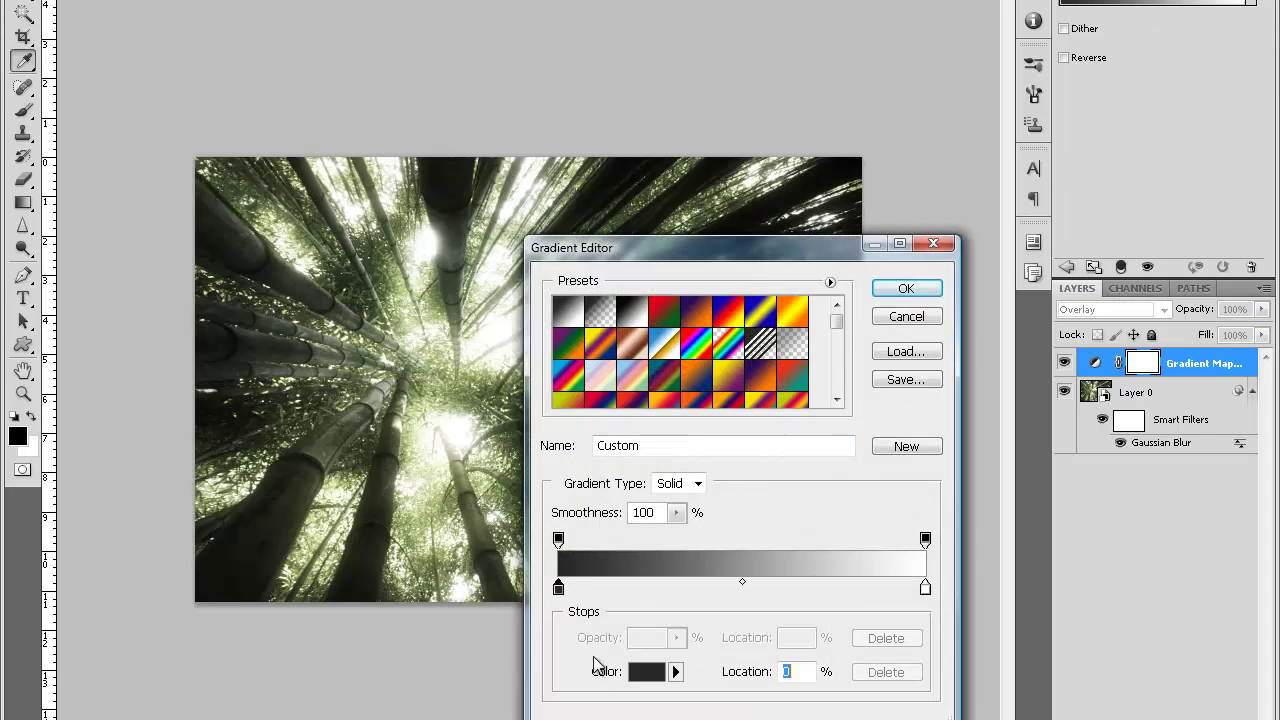
pyautogui.click(645, 671)
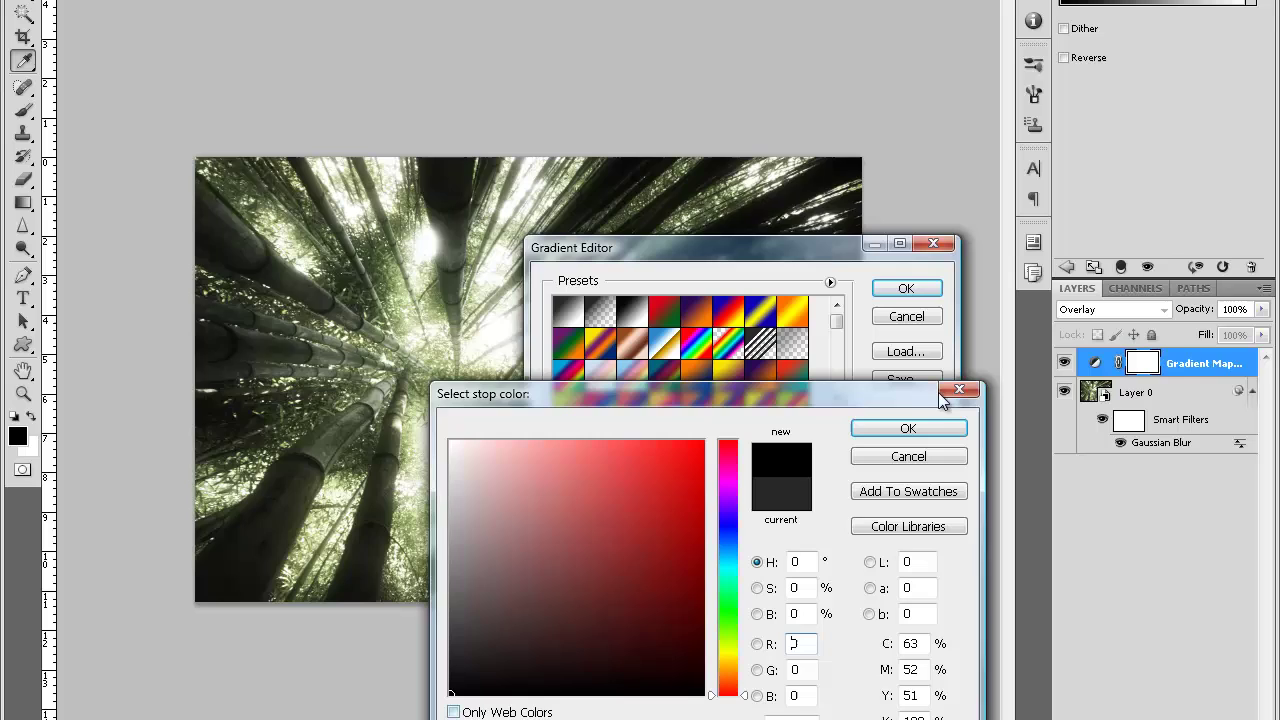
pyautogui.click(908, 428)
pyautogui.click(905, 289)
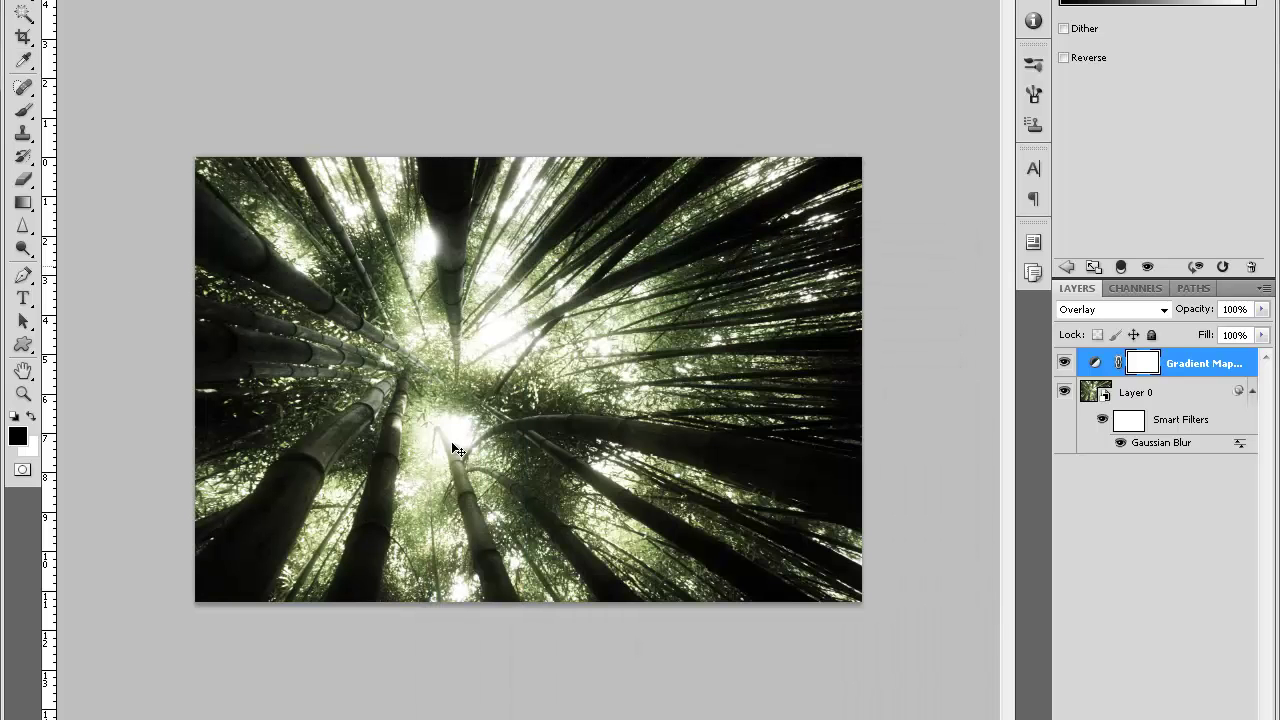
pyautogui.click(1262, 309)
pyautogui.moveTo(1234, 331); pyautogui.dragTo(1253, 336)
# Convert the soldier photo's Background layer to a smart object.
pyautogui.click(1262, 311)
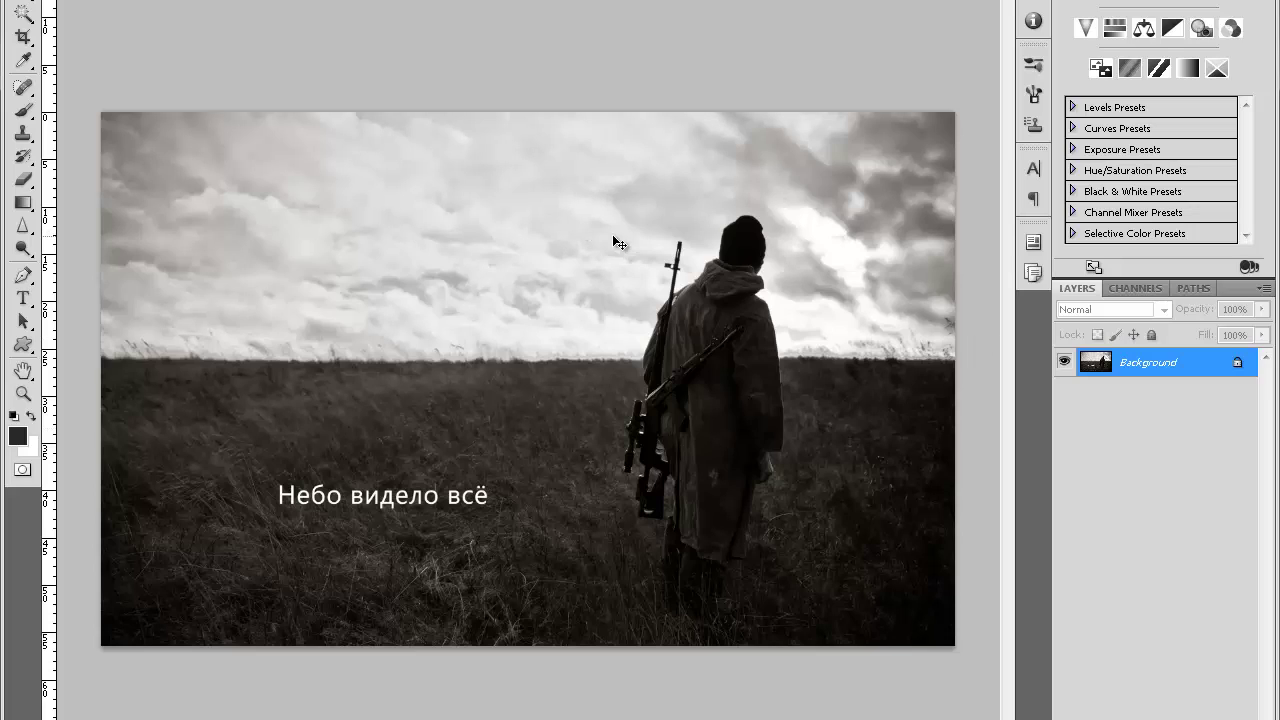
pyautogui.rightClick(1180, 364)
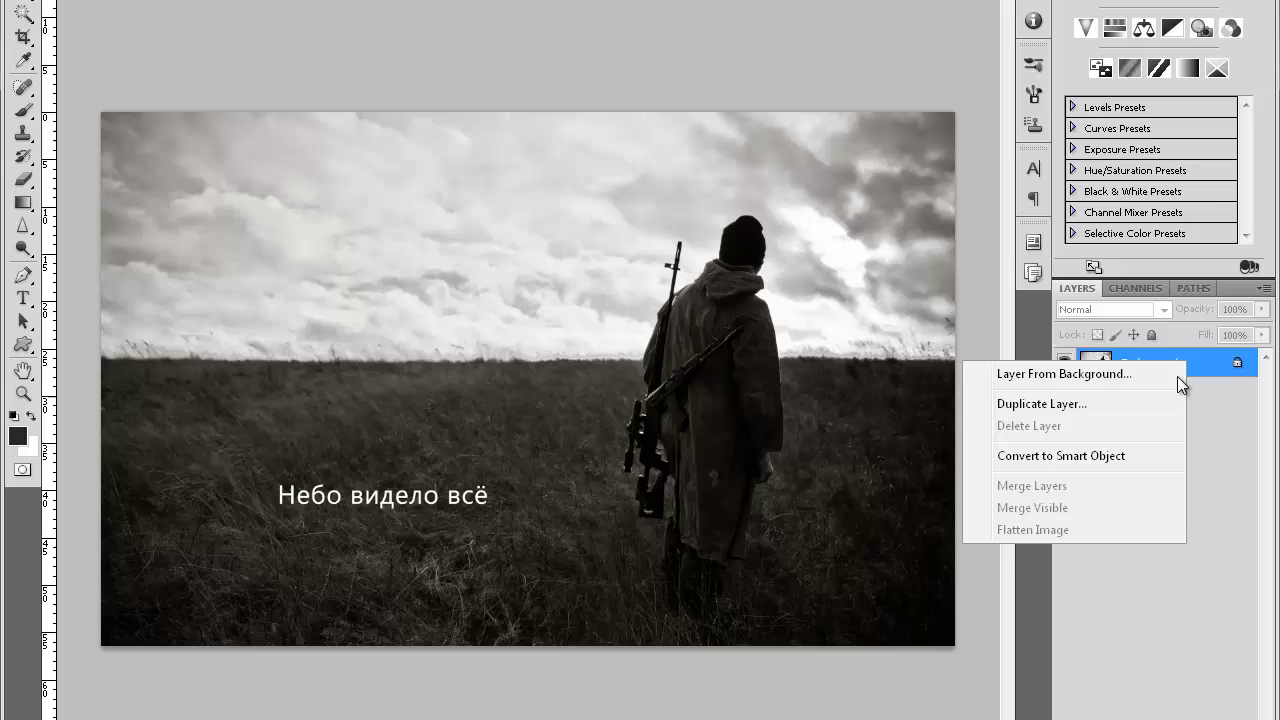
pyautogui.click(1096, 449)
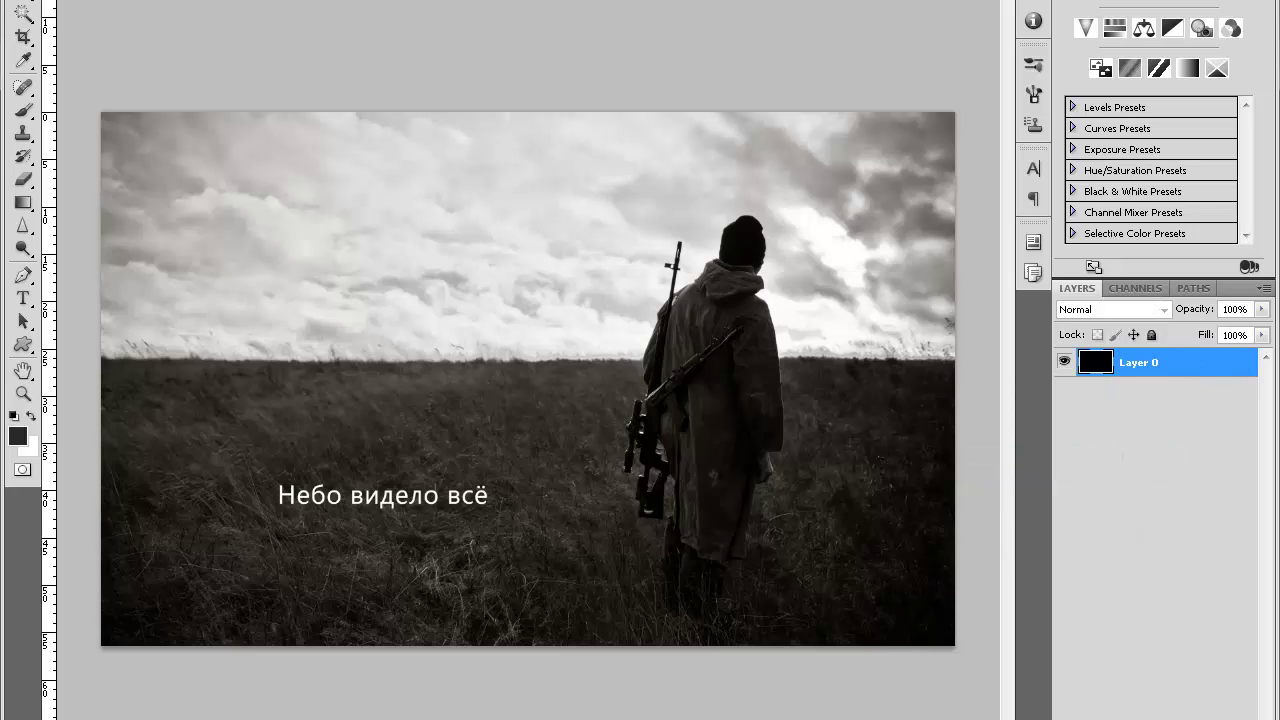
# Apply a 38.3-pixel Gaussian Blur smart filter to the soldier photo.
pyautogui.hotkey('alt', 't')
pyautogui.moveTo(360, 40)
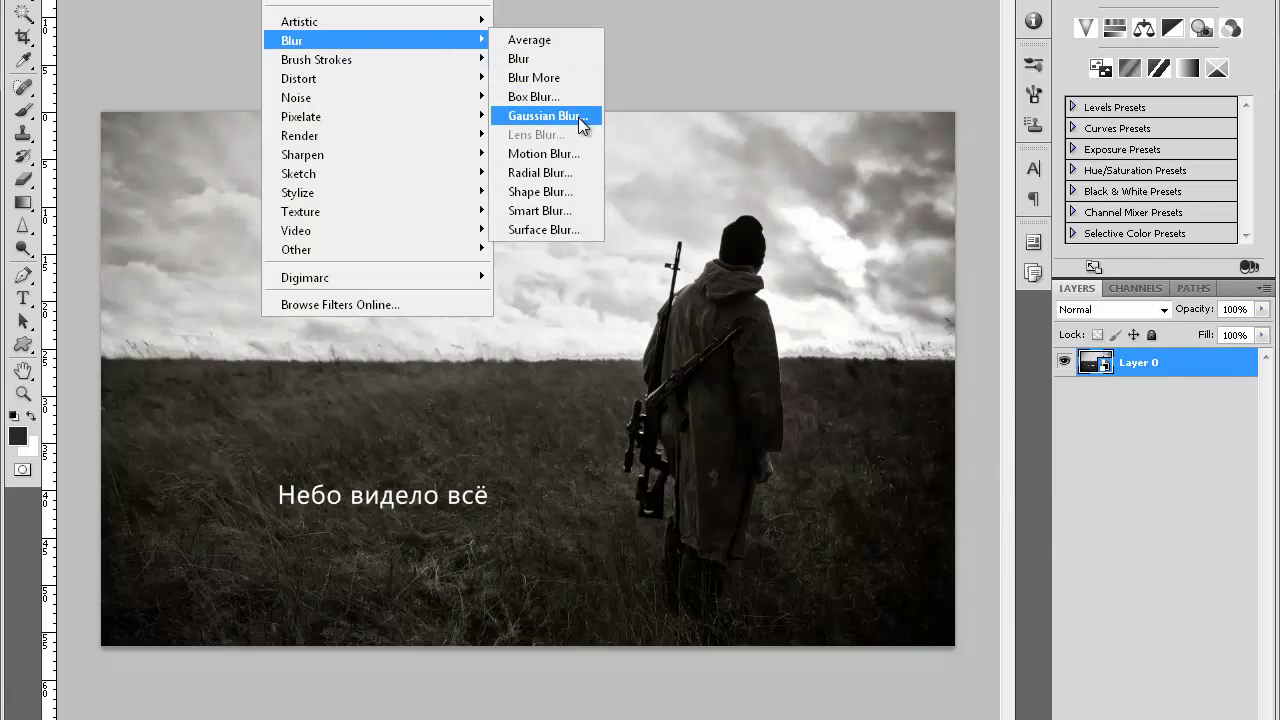
pyautogui.click(578, 117)
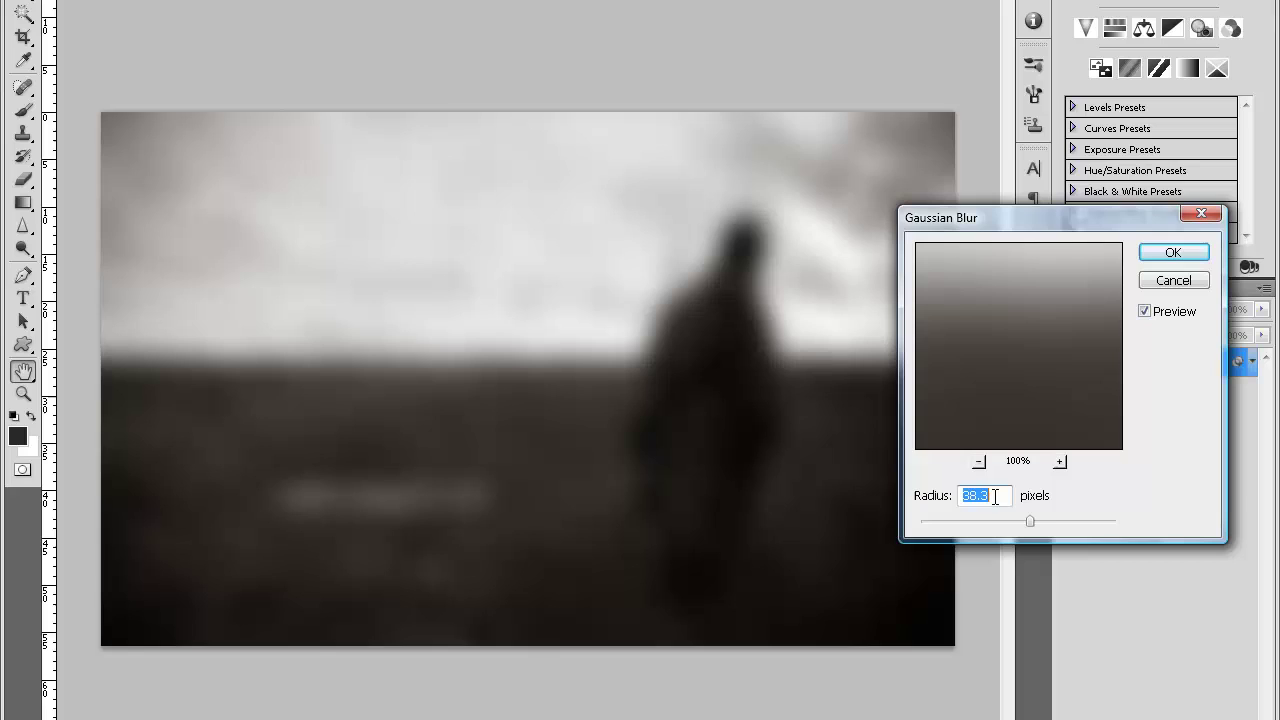
pyautogui.click(1176, 253)
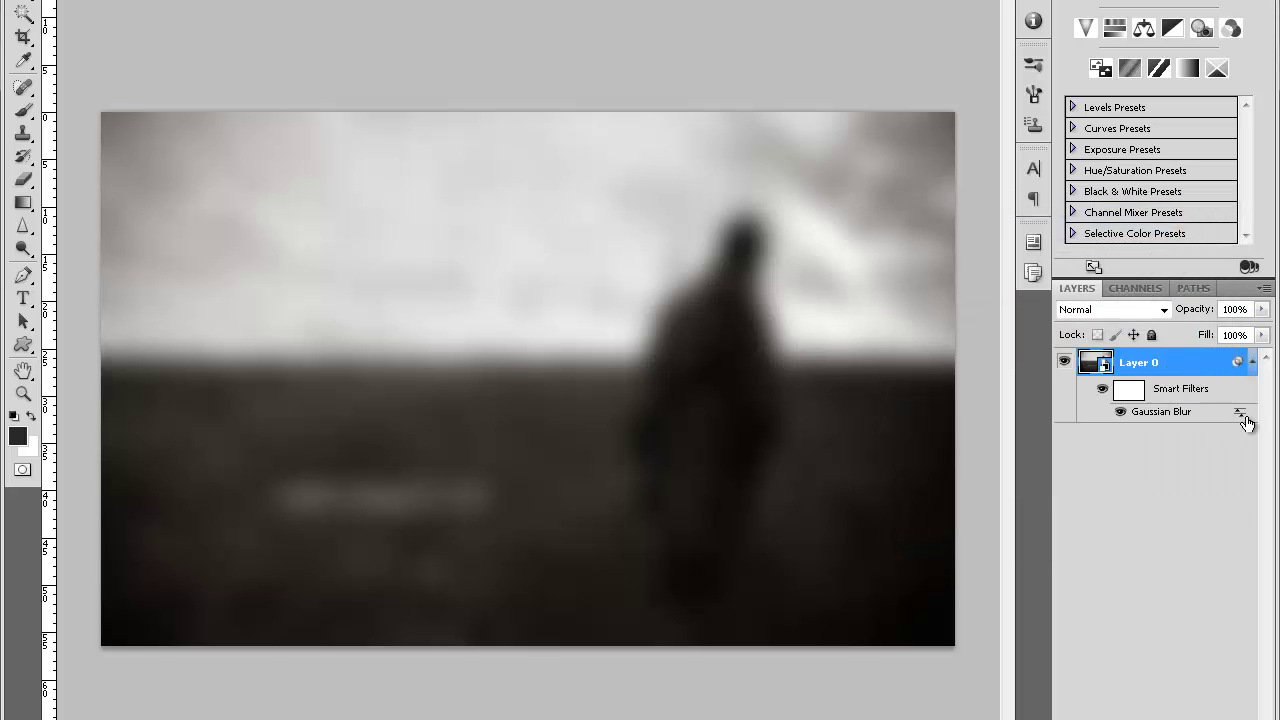
# Blend the soldier photo's Gaussian Blur filter in Screen mode at 89% opacity.
pyautogui.doubleClick(1238, 411)
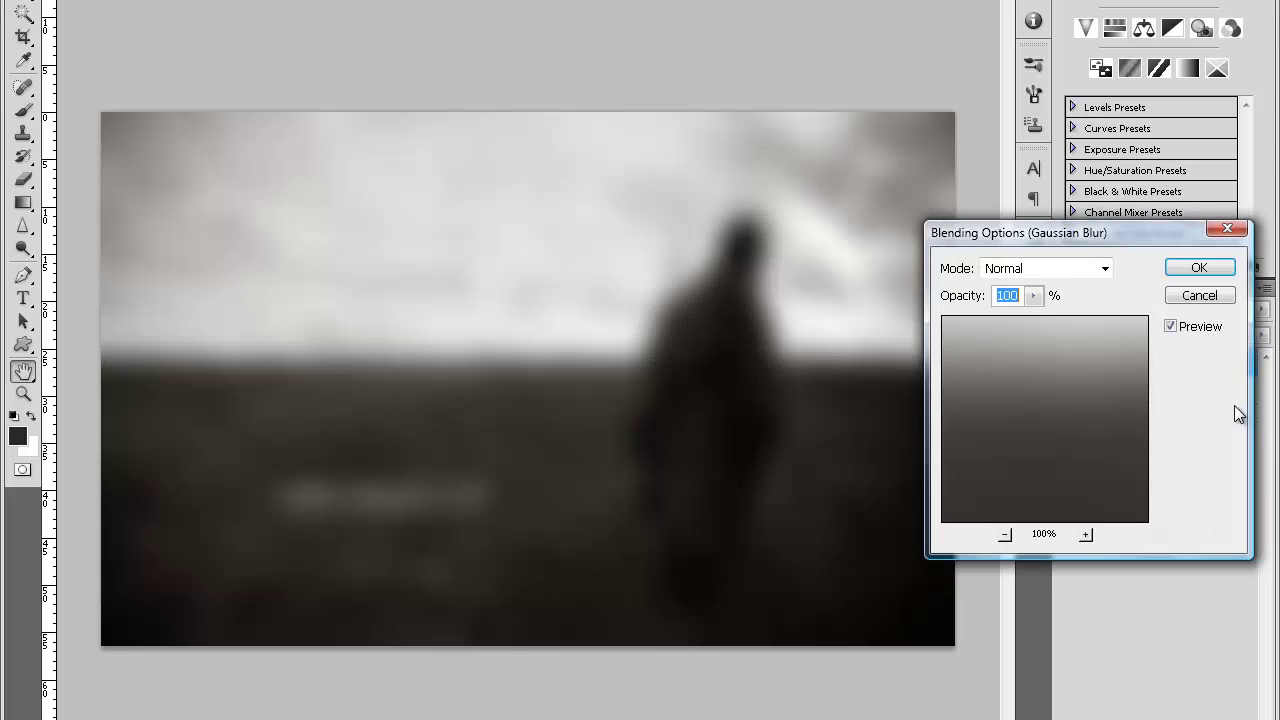
pyautogui.click(1108, 271)
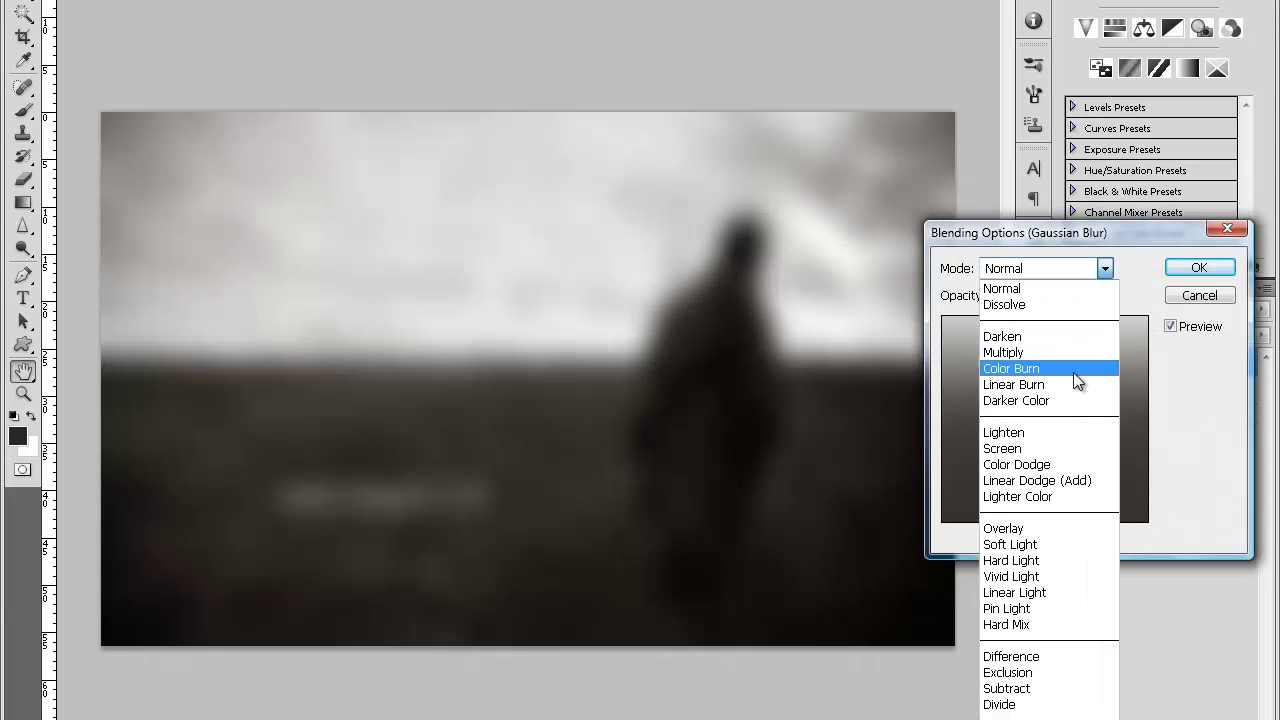
pyautogui.click(1067, 450)
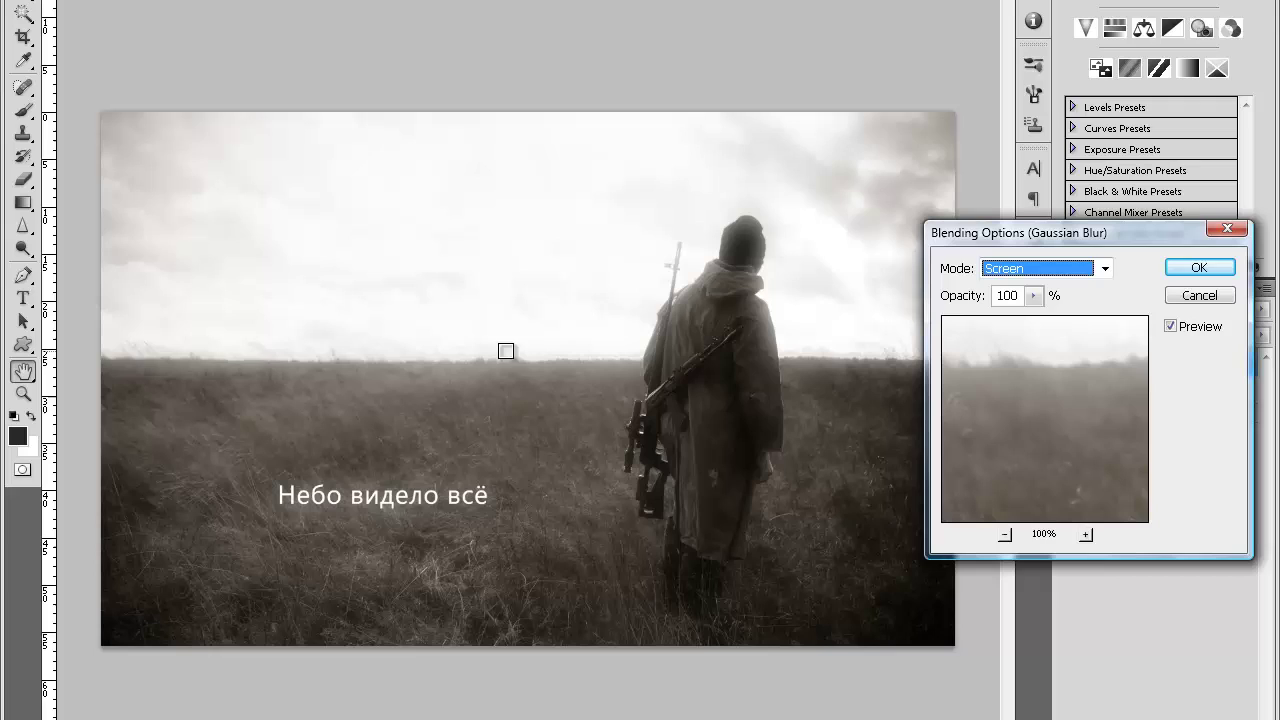
pyautogui.click(1033, 295)
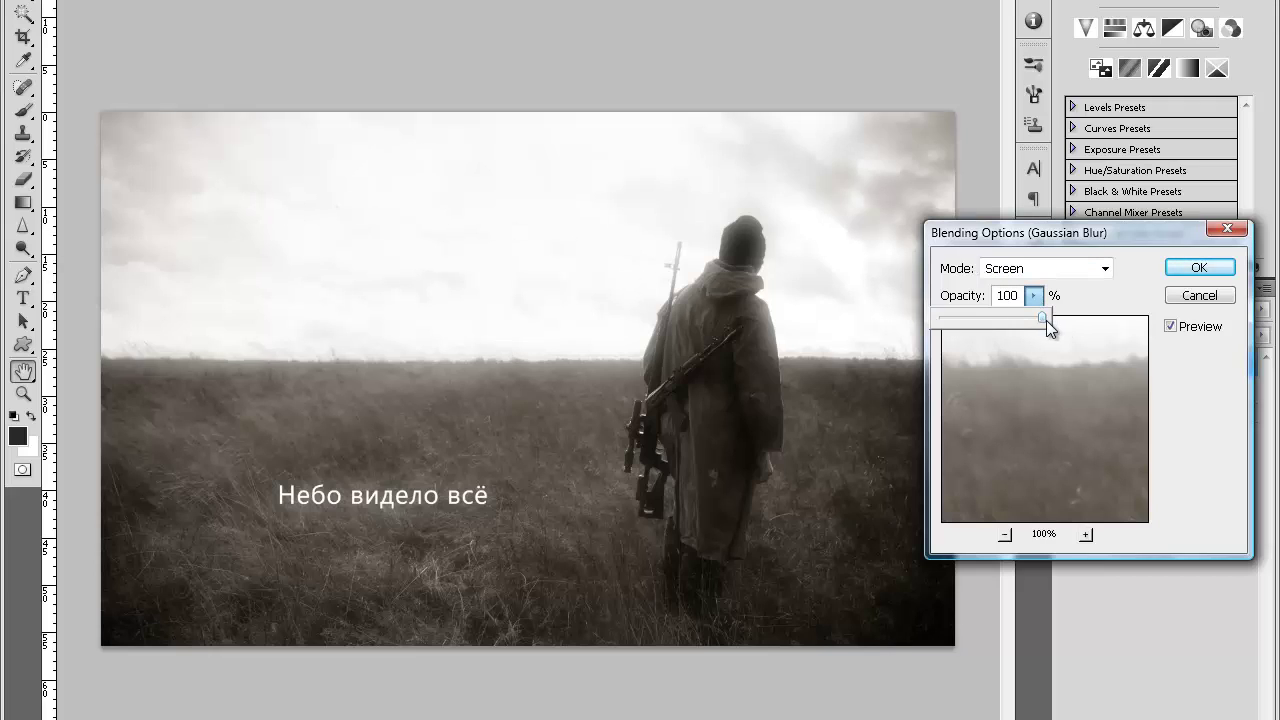
pyautogui.moveTo(1046, 320); pyautogui.dragTo(1031, 321)
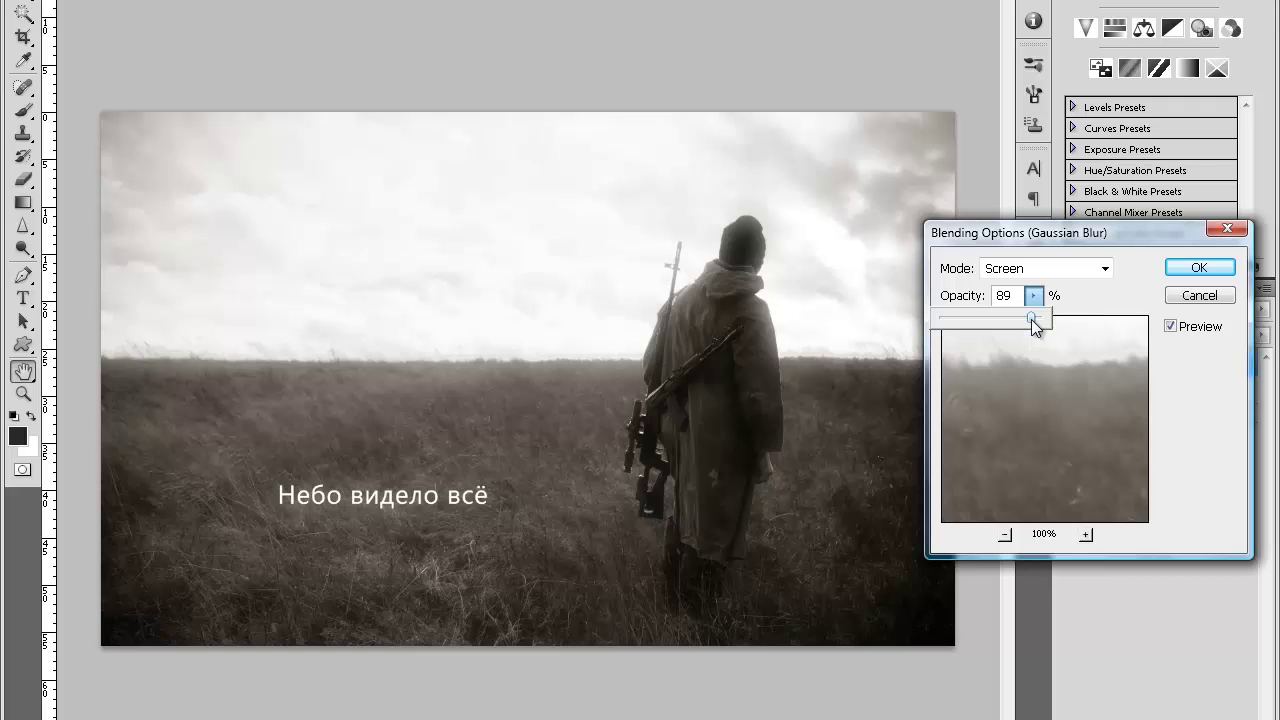
pyautogui.click(1199, 267)
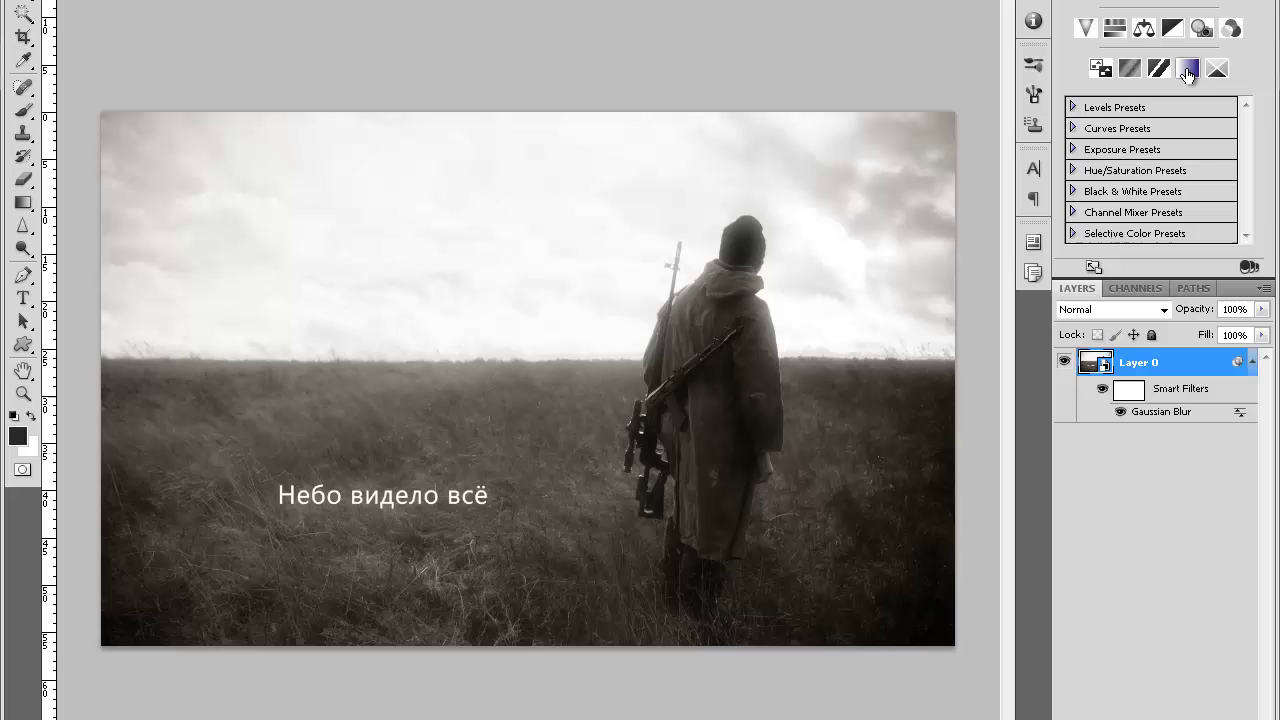
# Add a Gradient Map whose left stop is pure black (0,0,0), giving a black-to-white gradient.
pyautogui.click(1186, 69)
pyautogui.click(1140, 3)
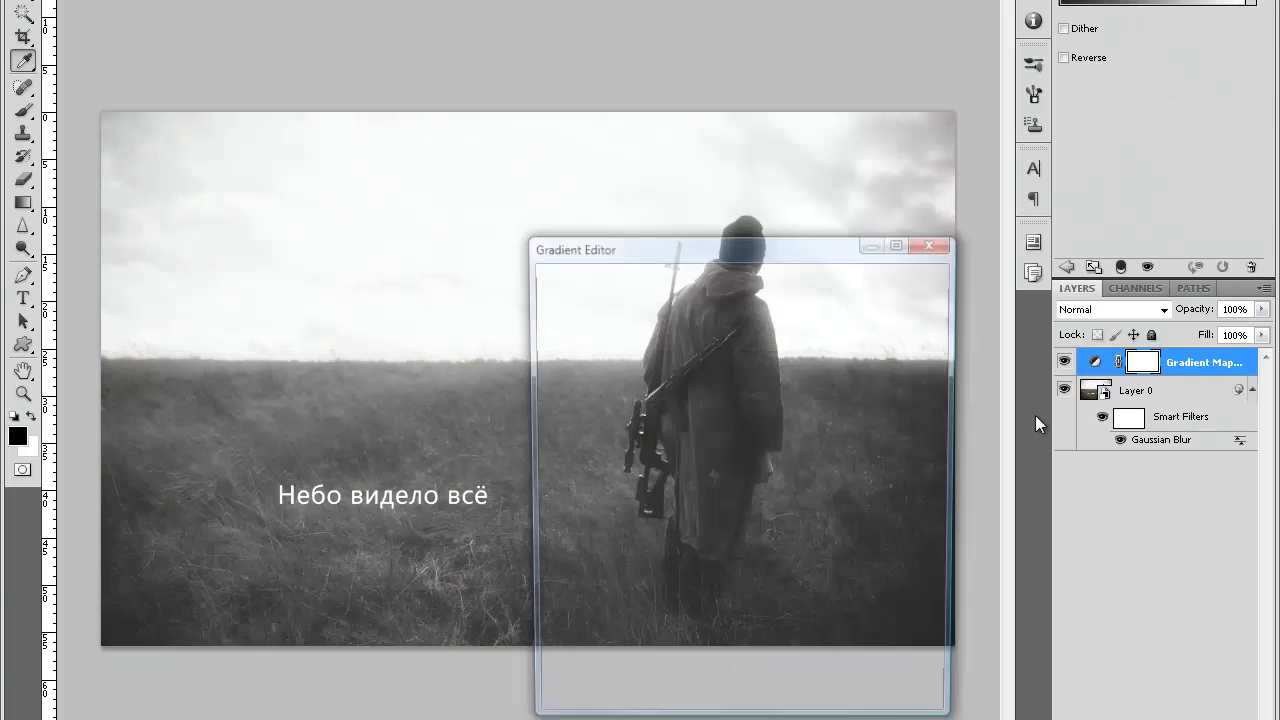
pyautogui.click(558, 590)
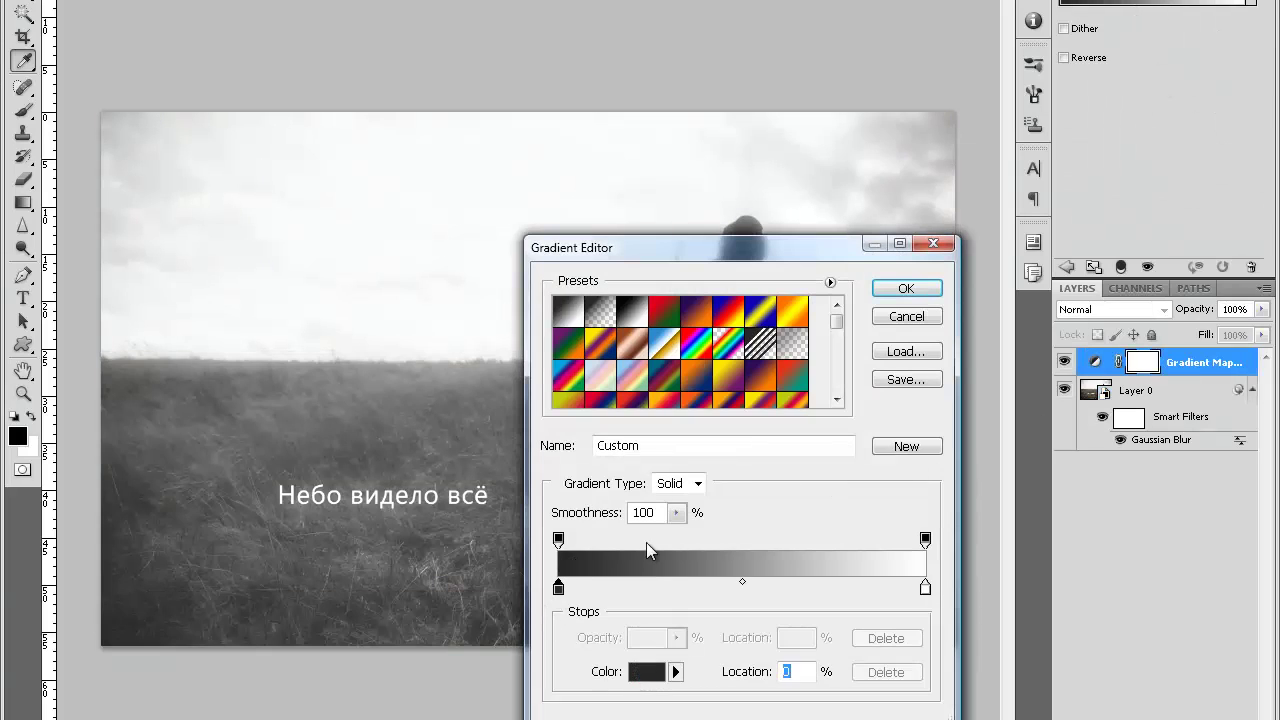
pyautogui.click(646, 671)
pyautogui.moveTo(509, 583); pyautogui.dragTo(450, 695)
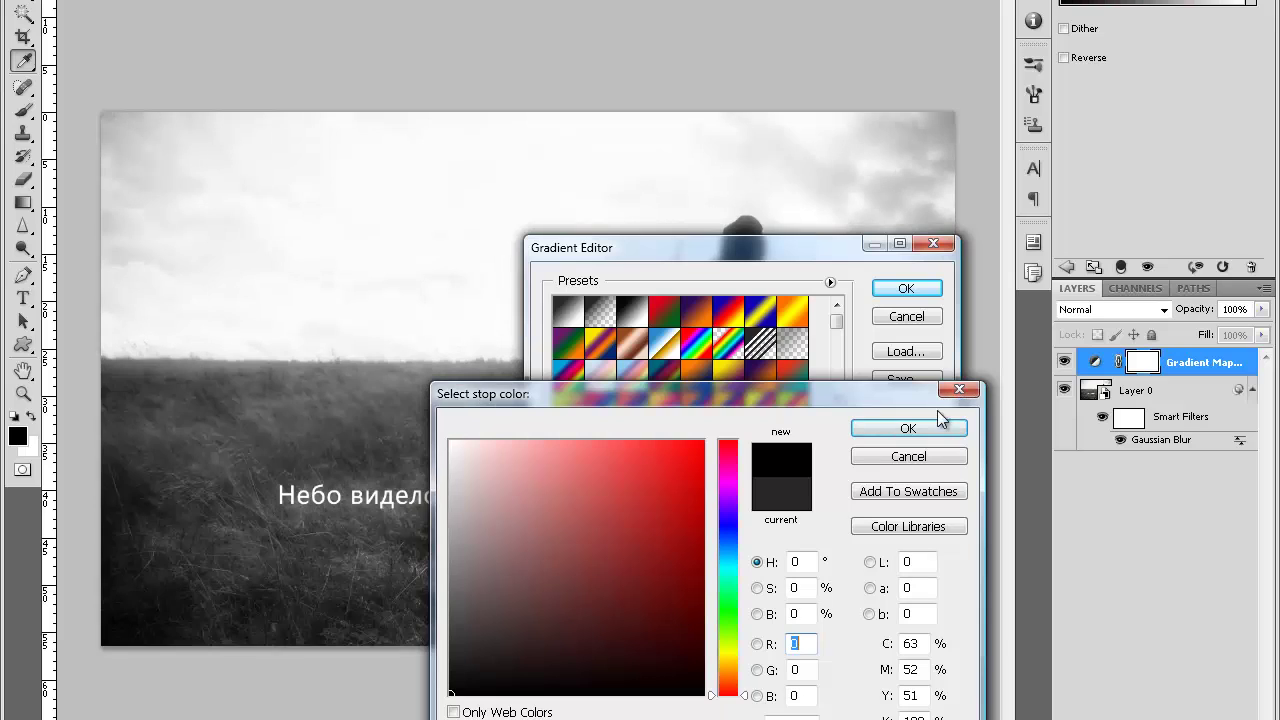
pyautogui.press('Return')
pyautogui.click(906, 289)
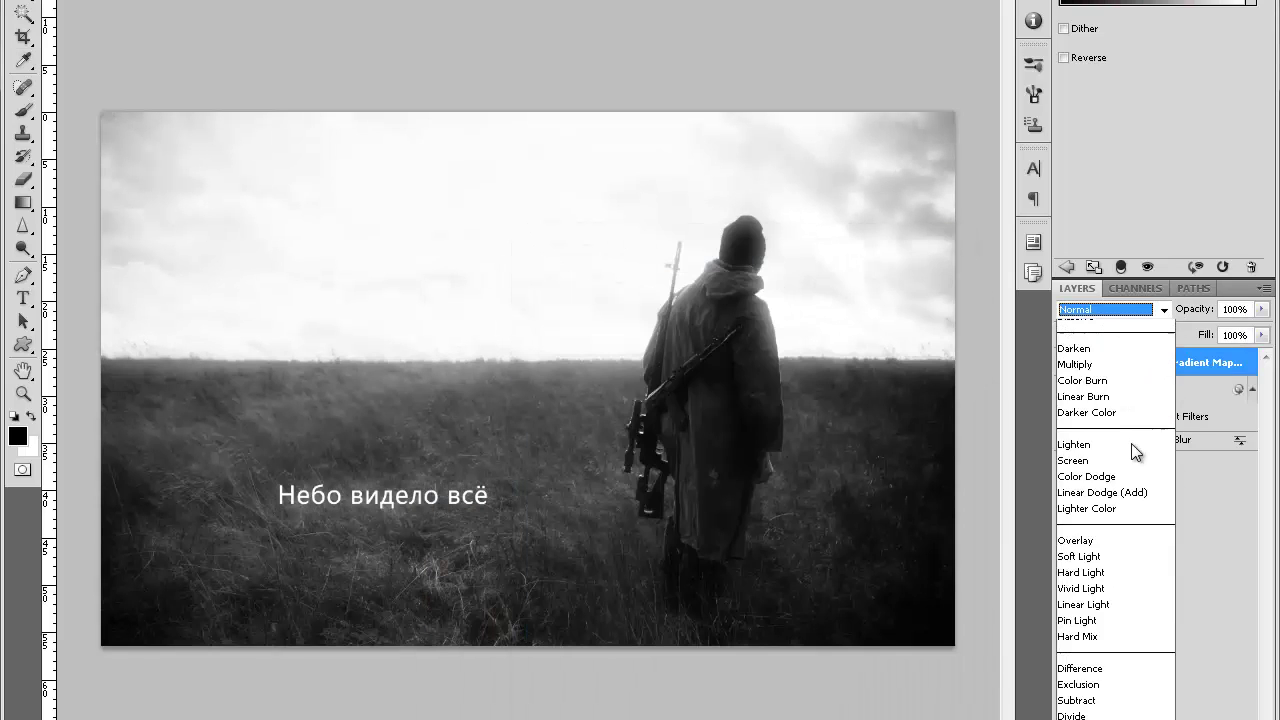
# Set the gradient map layer to Overlay blending at 100% opacity.
pyautogui.click(1110, 309)
pyautogui.click(1113, 568)
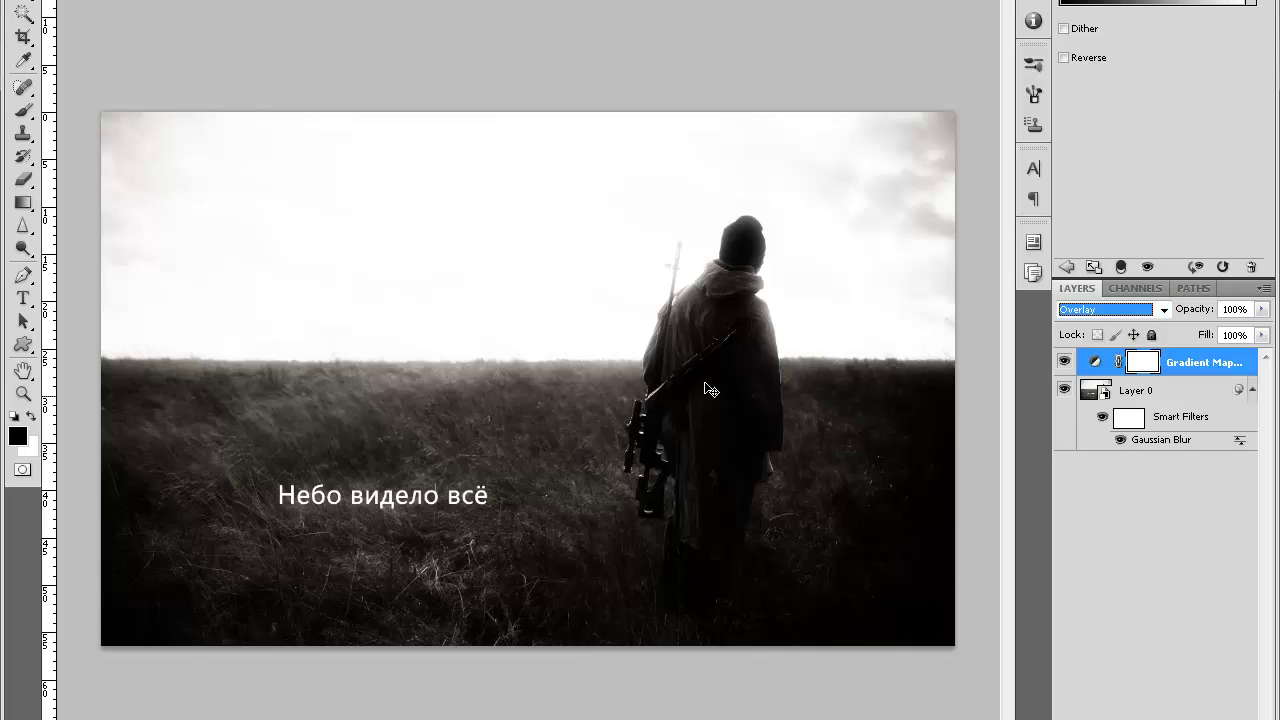
pyautogui.click(1262, 309)
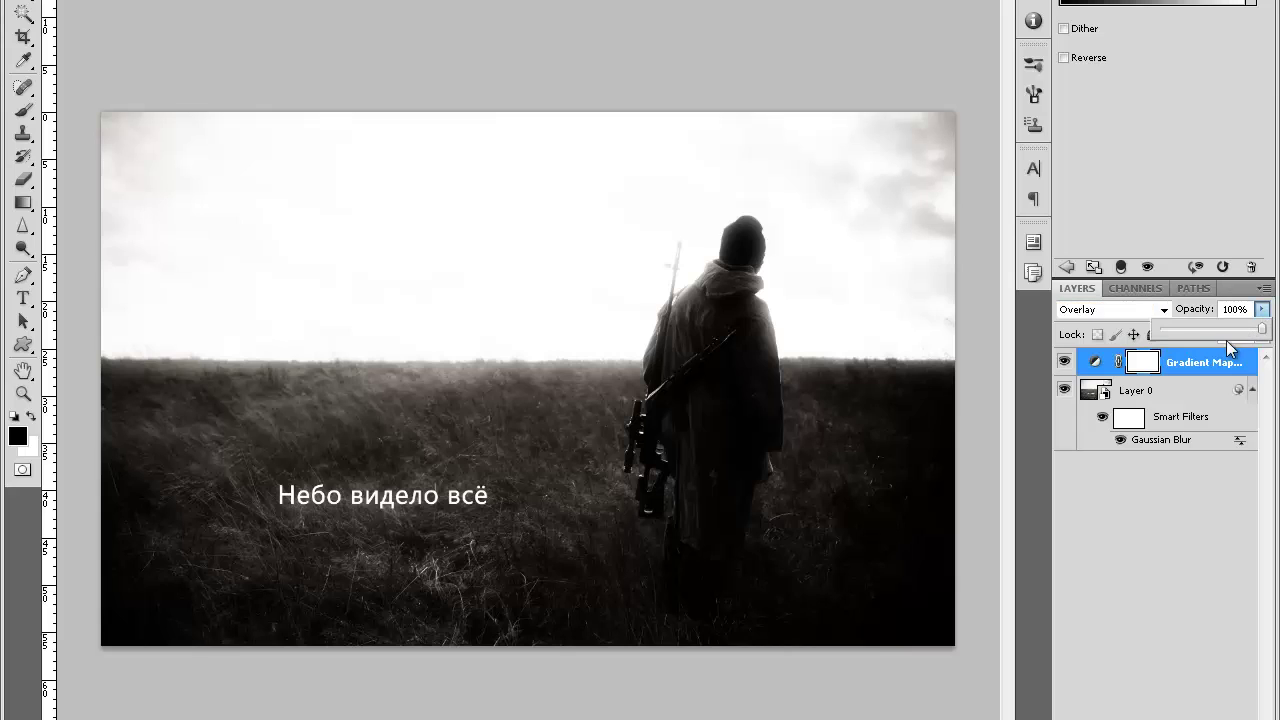
pyautogui.moveTo(1260, 333)
pyautogui.mouseDown()
pyautogui.moveTo(1232, 334)
pyautogui.moveTo(1255, 333)
pyautogui.moveTo(1262, 310)
pyautogui.mouseUp()
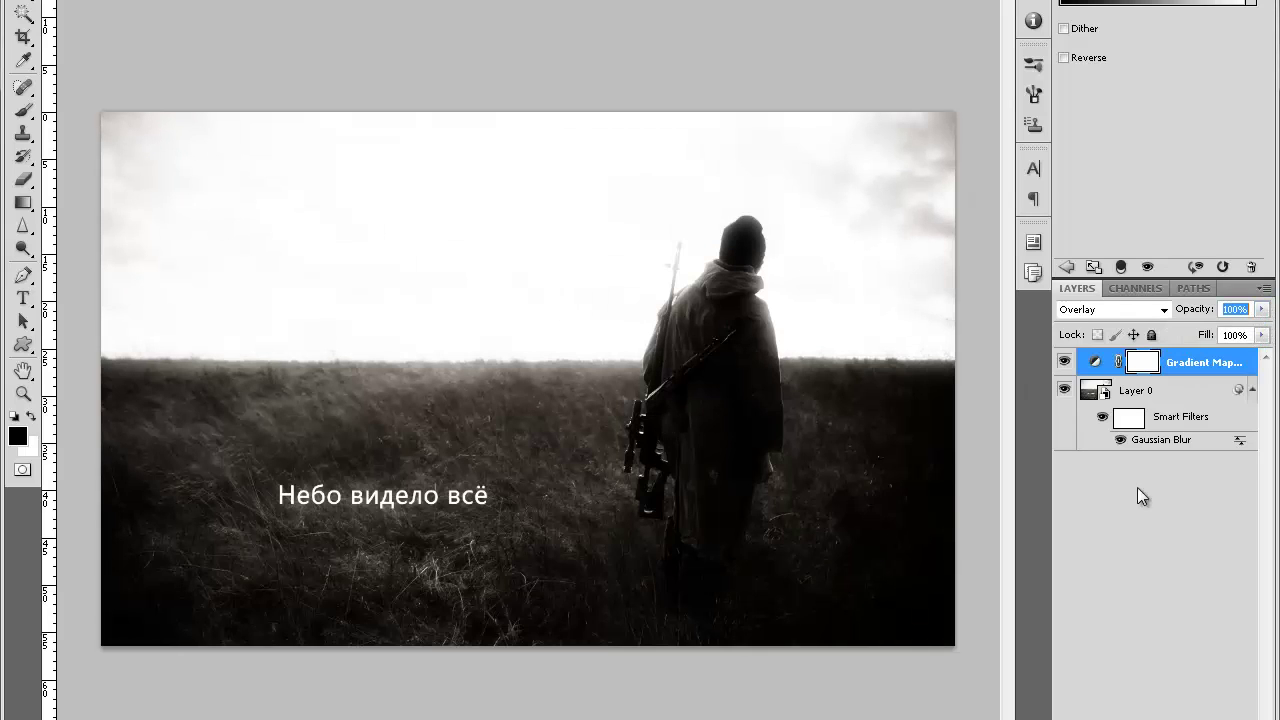
# Collapse the Smart Filters rows under the soldier photo's Layer 0.
pyautogui.click(1252, 391)
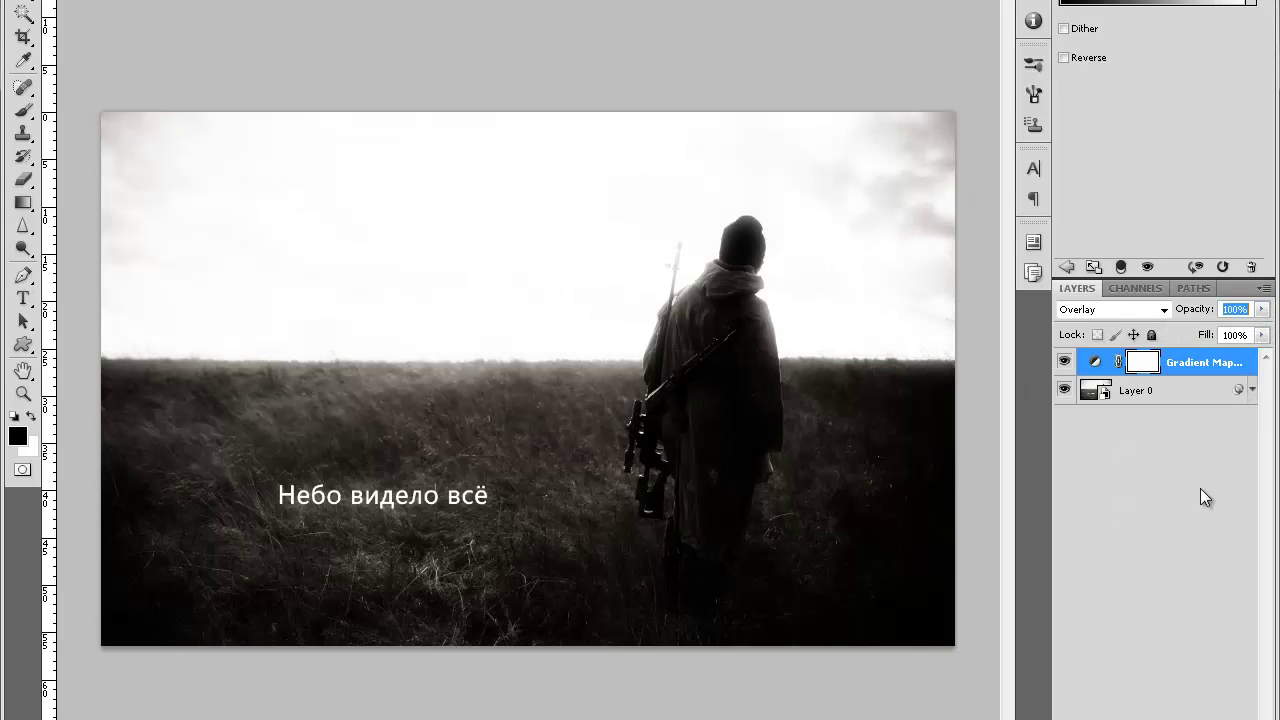